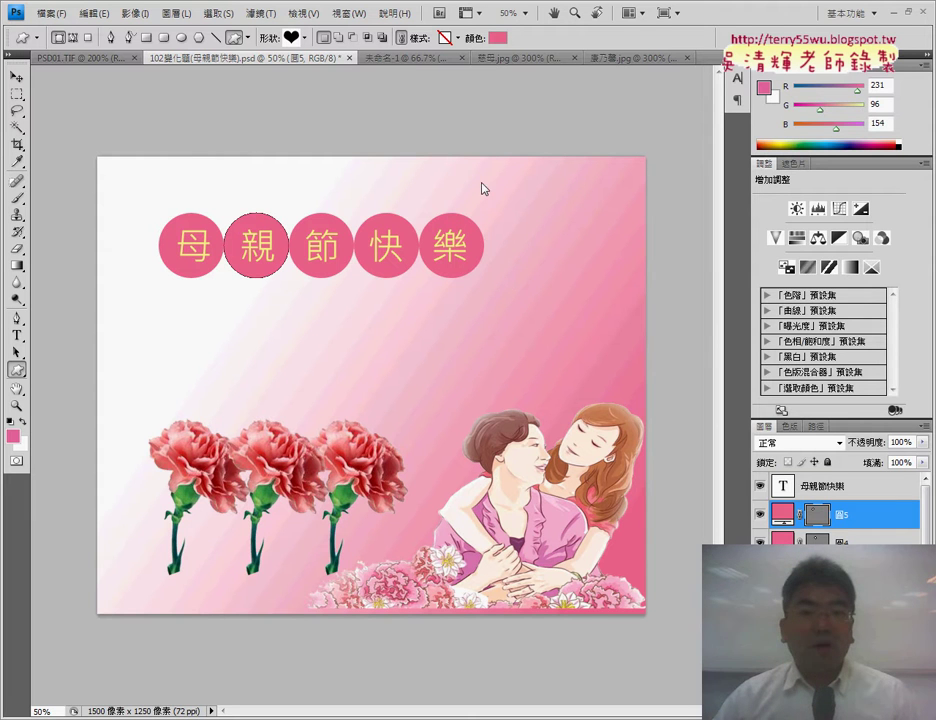
Switch to the unfinished 未命名-1 card that has only the gradient, carnations and figures
left_click(410, 59)
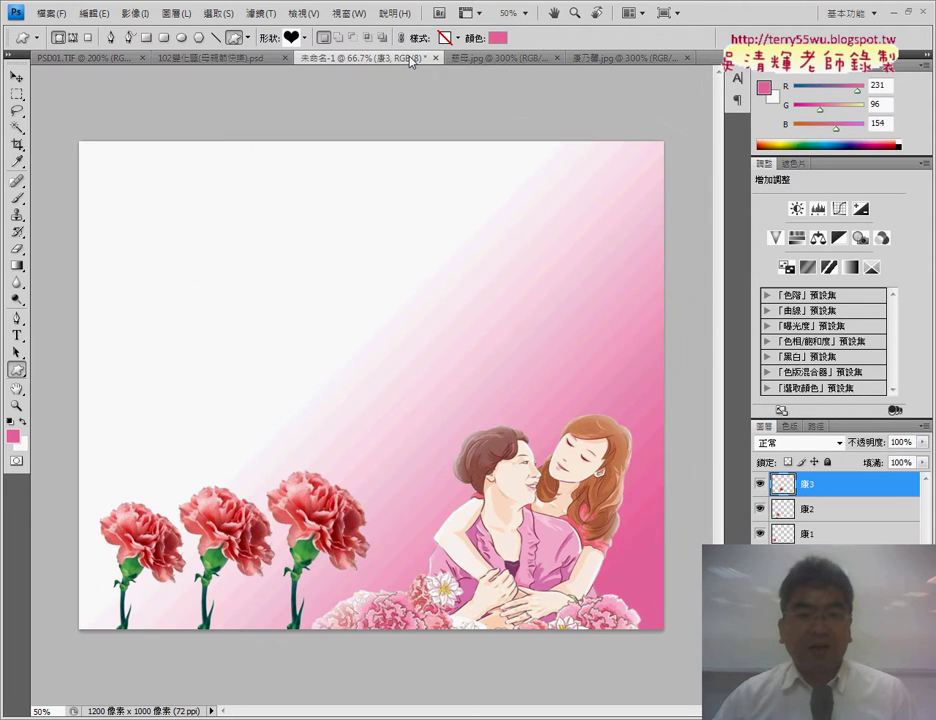
Open the shape tools flyout in the toolbox
left_click(20, 374)
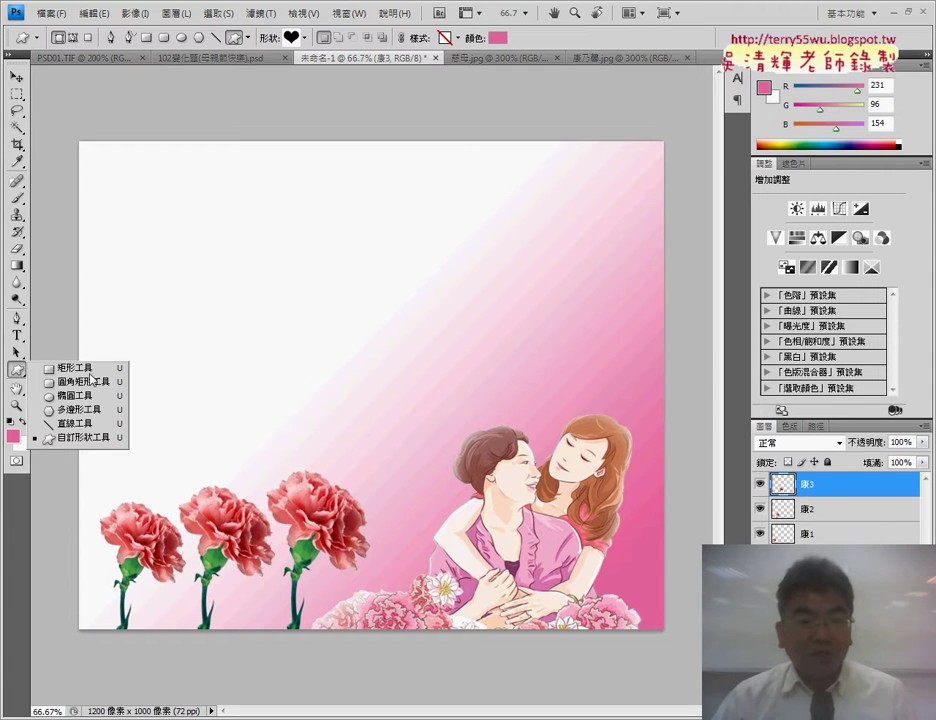
Draw a pink circle about 110 px across in the card's upper-left using the Ellipse Tool
left_click(85, 397)
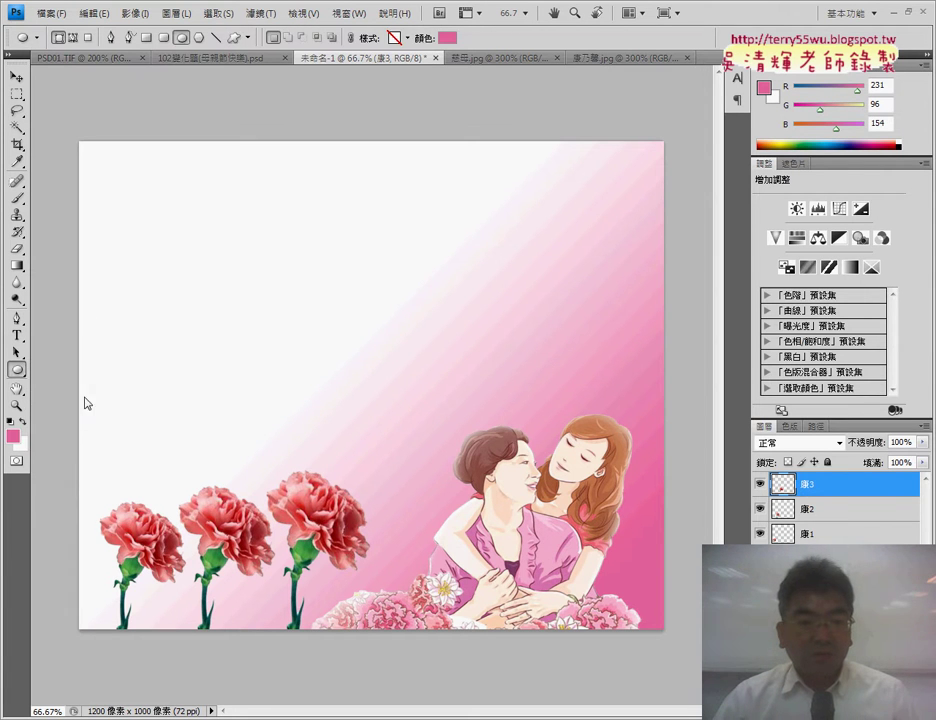
left_click_drag(184, 226, 254, 282)
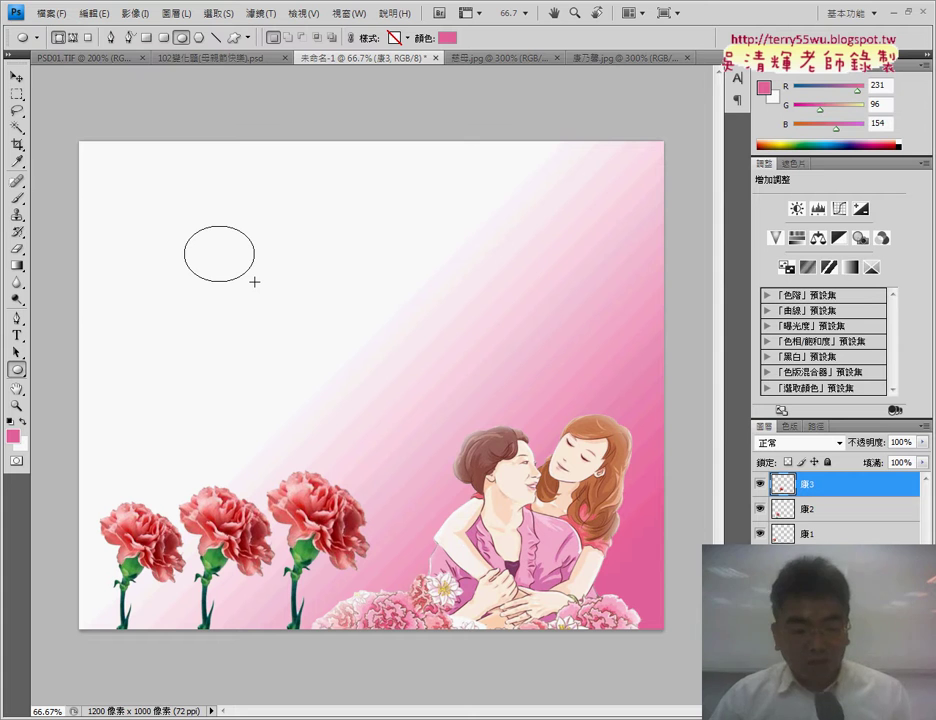
mouse_move(254, 282)
left_mouse_down()
mouse_move(307, 330)
mouse_move(374, 265)
mouse_move(360, 309)
mouse_move(370, 363)
mouse_move(297, 286)
left_mouse_up()
Keep the circle's pink e7609a fill and set its layer style to No Style
left_click(446, 37)
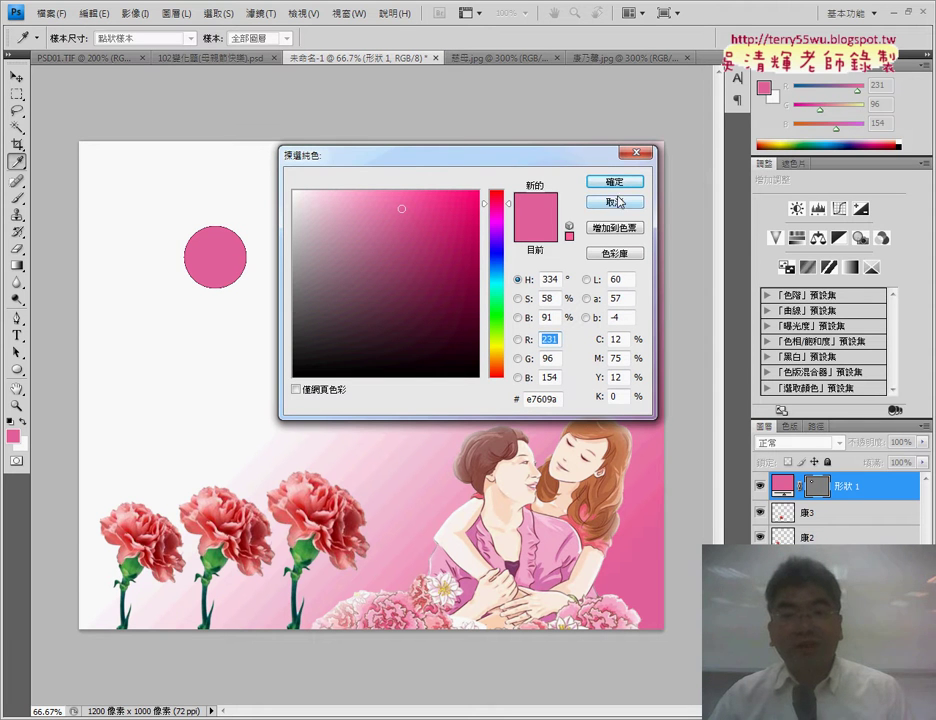
left_click(614, 201)
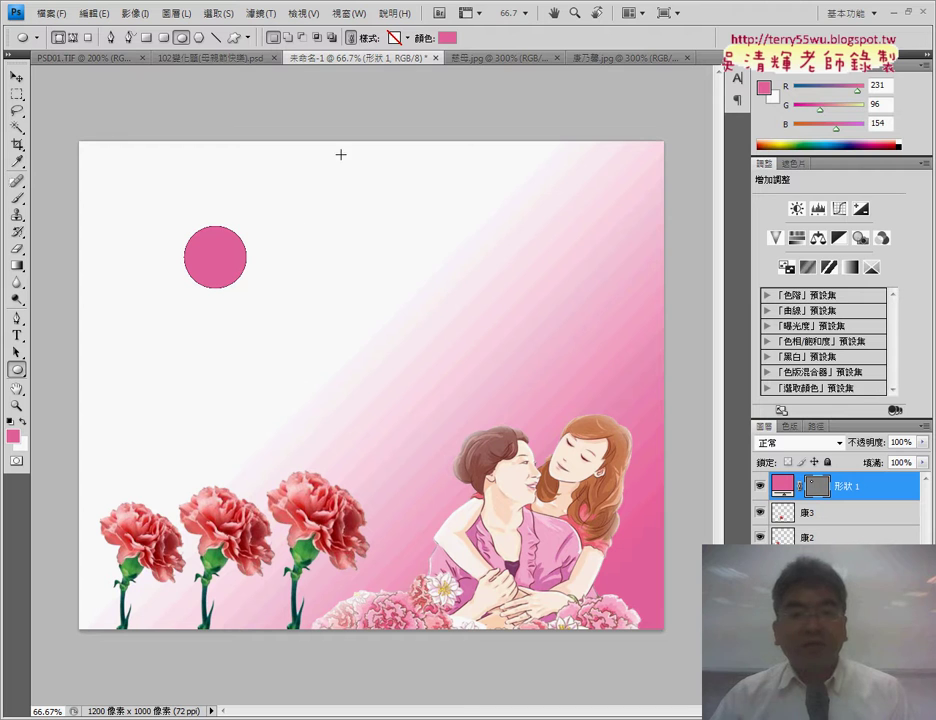
left_click(399, 40)
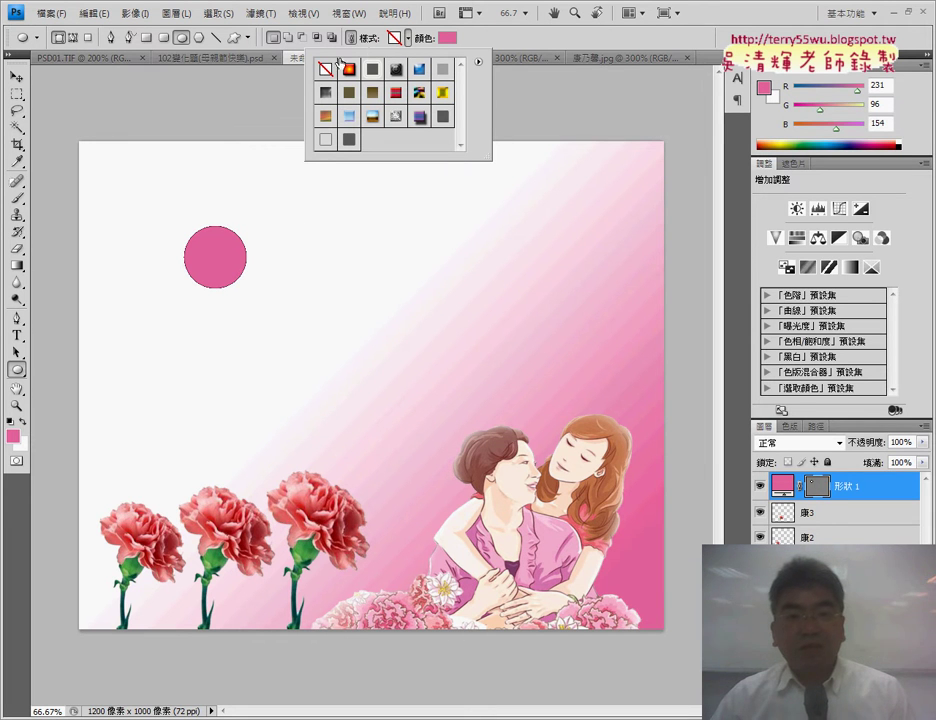
left_click(325, 138)
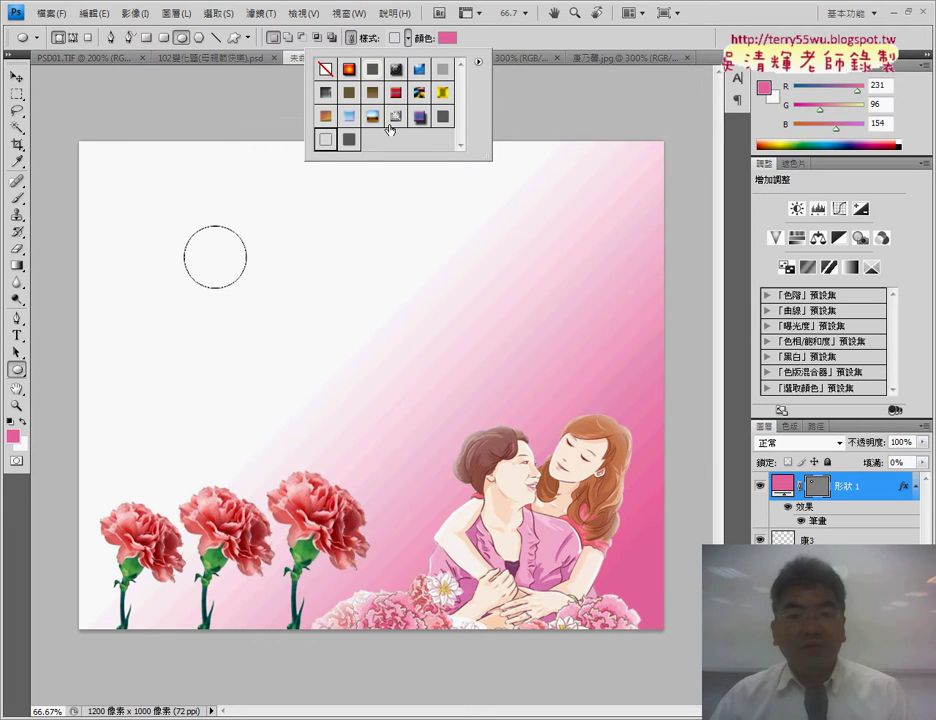
left_click(325, 68)
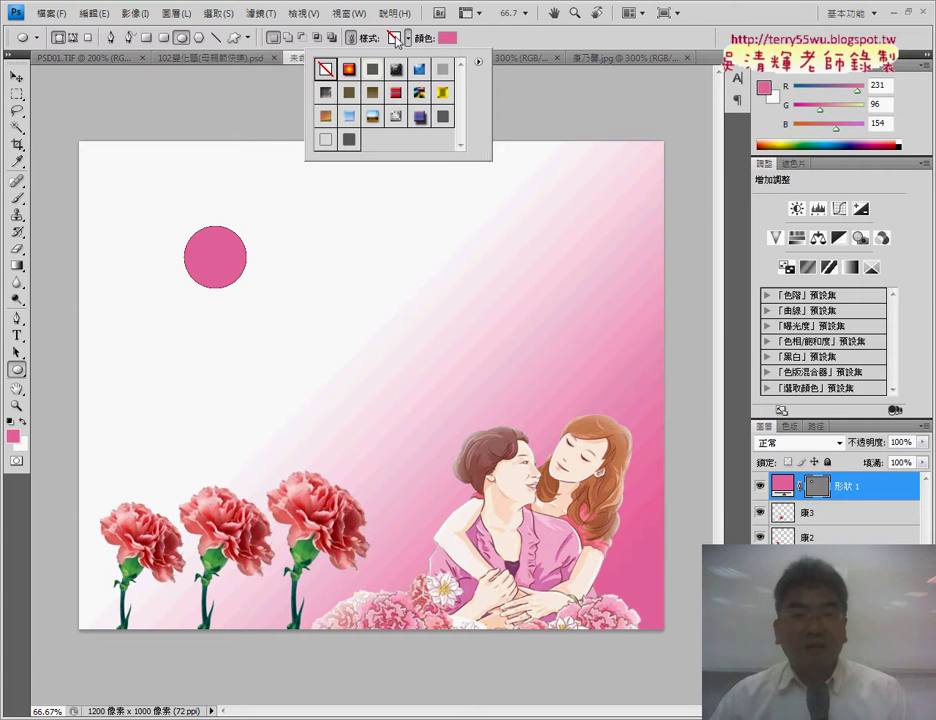
left_click(361, 82)
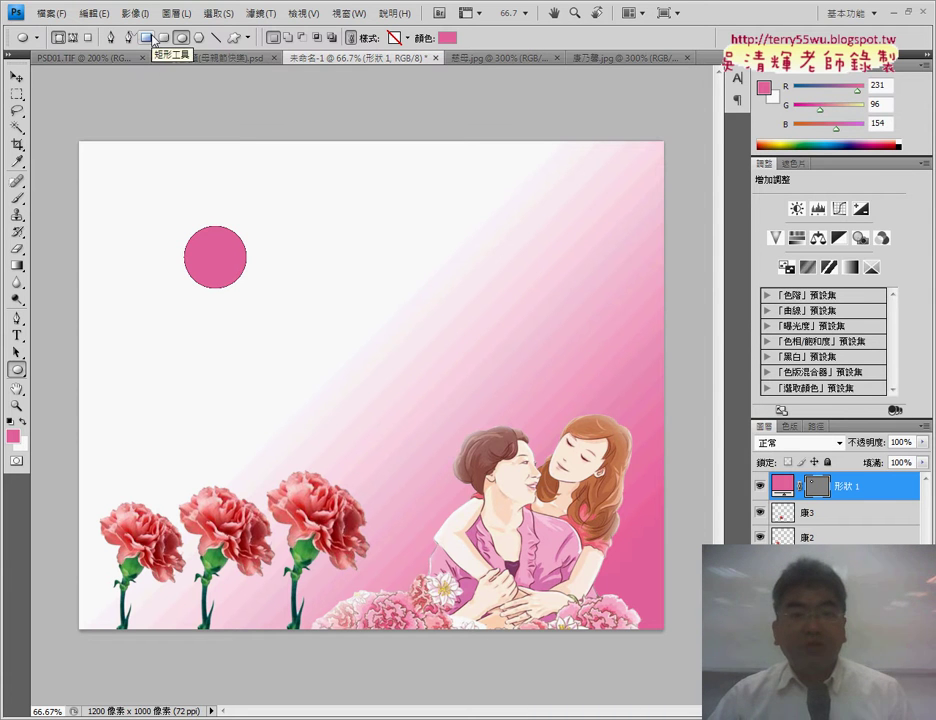
Draw a small pink square above the circle with the Rectangle tool
left_click(152, 38)
left_click_drag(232, 164, 310, 191)
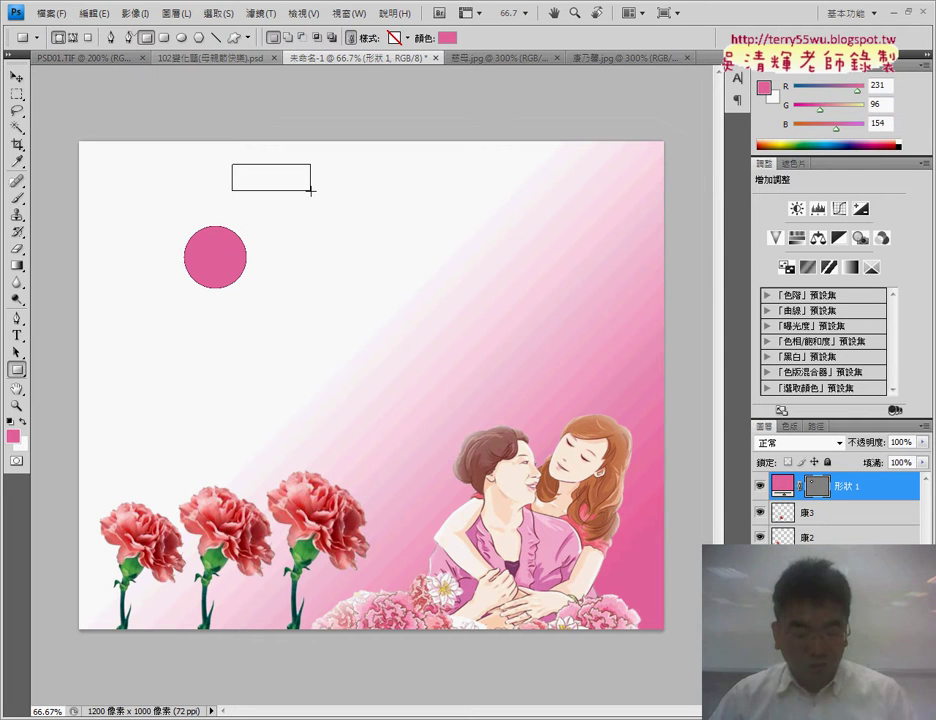
left_click_drag(310, 190, 306, 201)
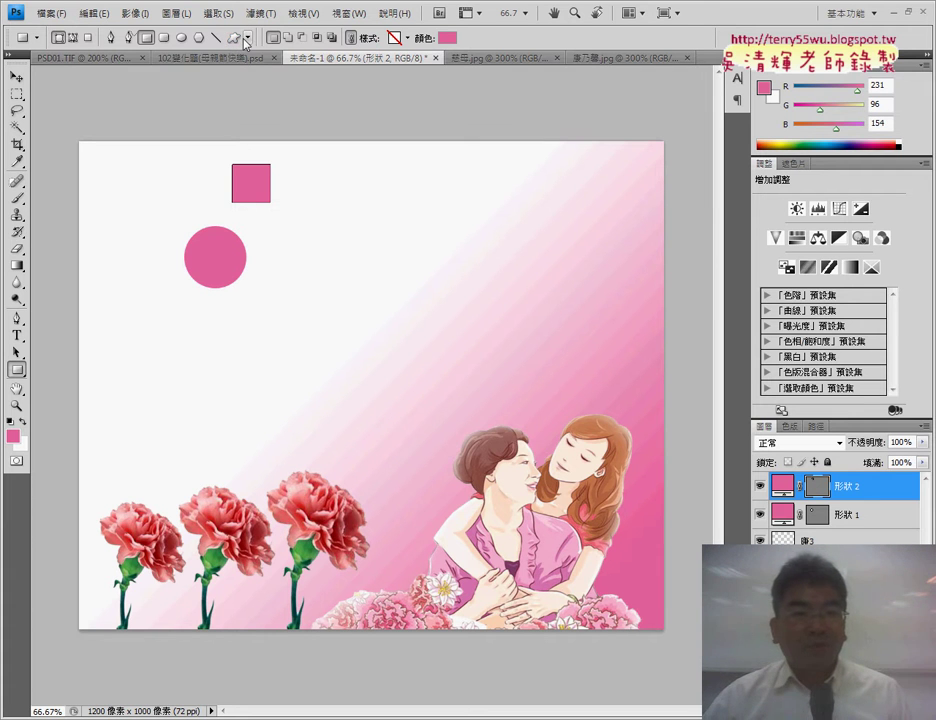
Pick the heart custom shape and draw a pink heart below the circle
left_click(247, 38)
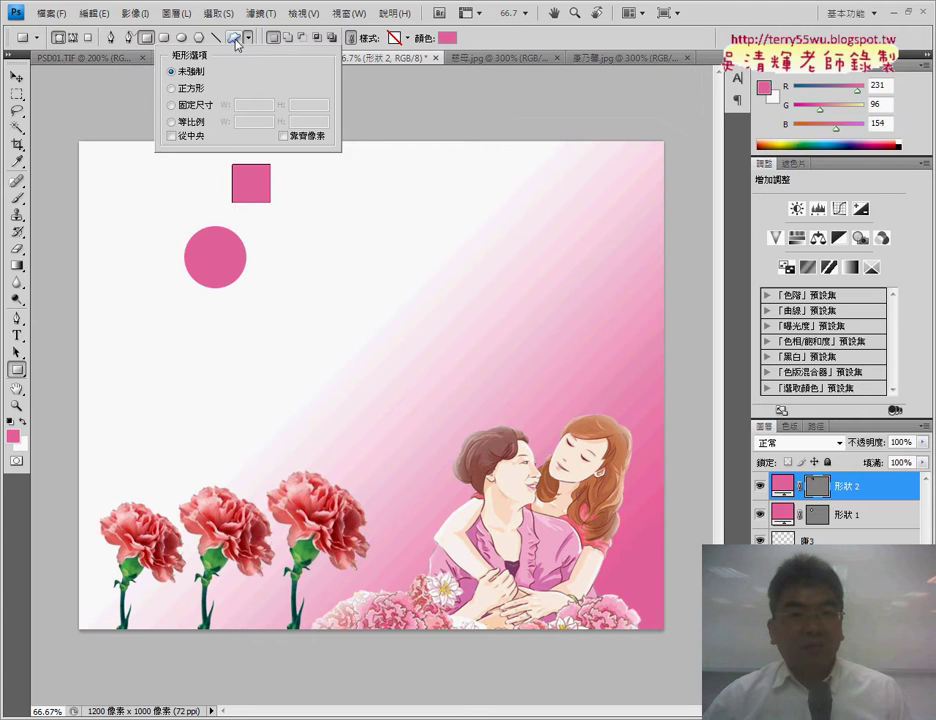
left_click(235, 38)
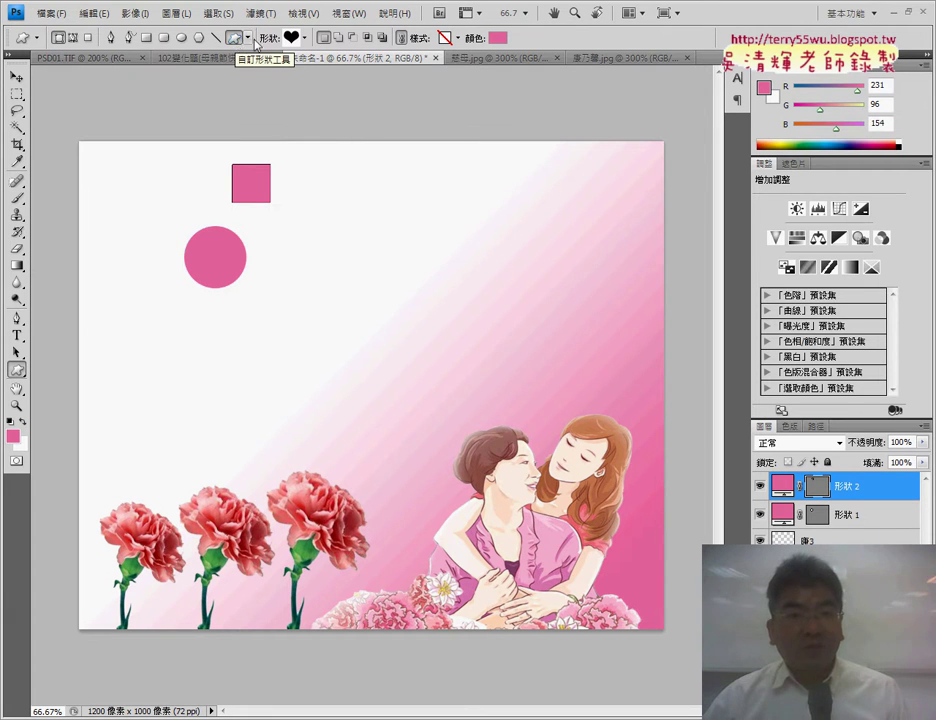
left_click(305, 39)
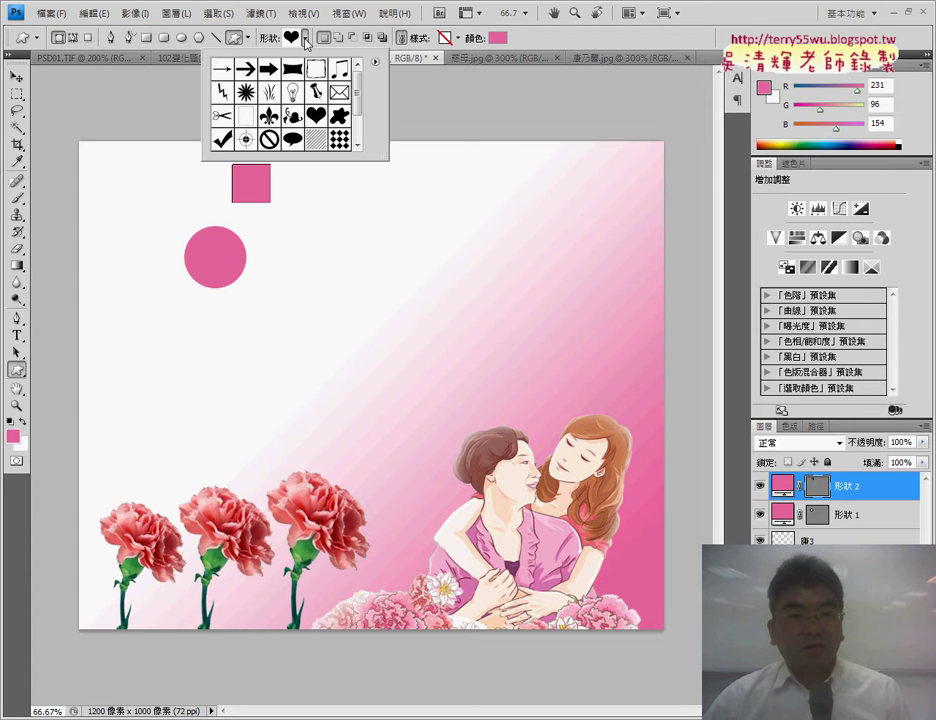
mouse_move(359, 94)
left_mouse_down()
mouse_move(361, 124)
mouse_move(362, 83)
left_mouse_up()
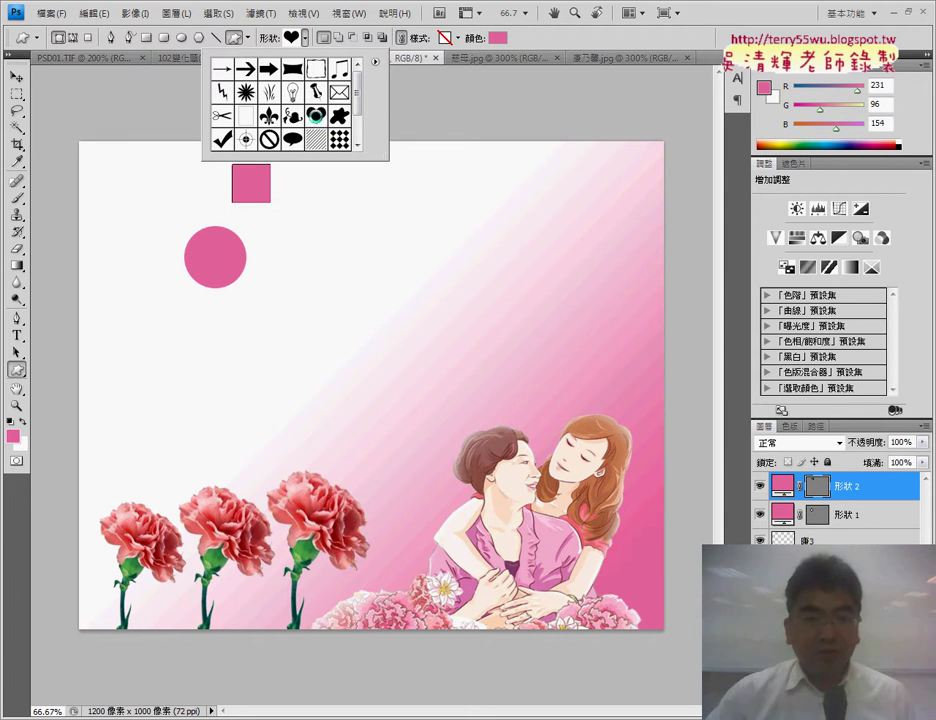
left_click_drag(257, 25, 252, 52)
left_click_drag(296, 20, 312, 52)
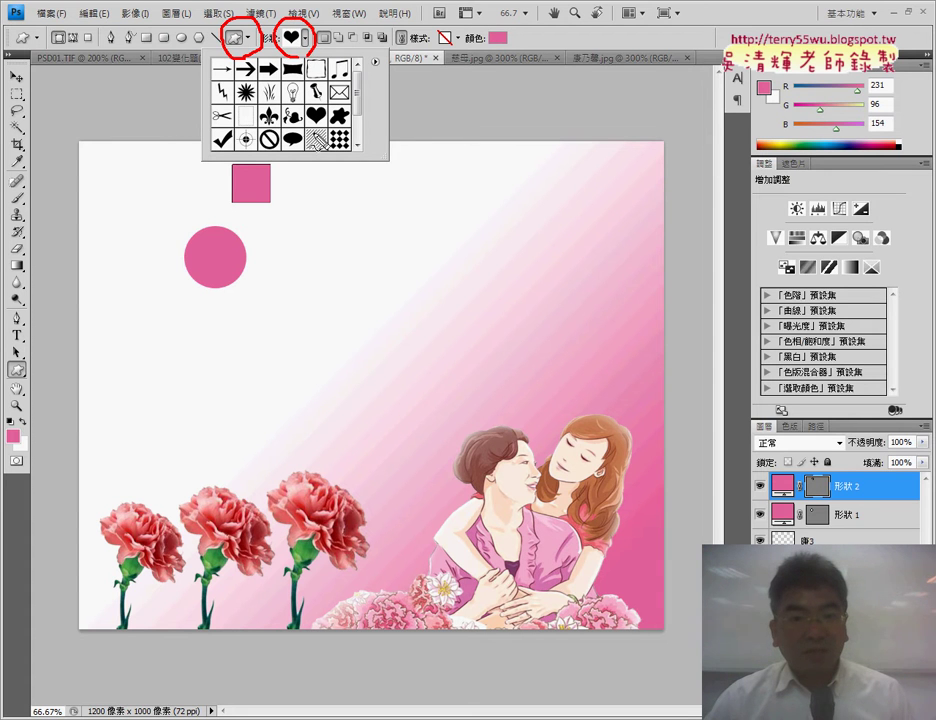
mouse_move(330, 104)
left_mouse_down()
mouse_move(318, 42)
mouse_move(340, 46)
left_mouse_up()
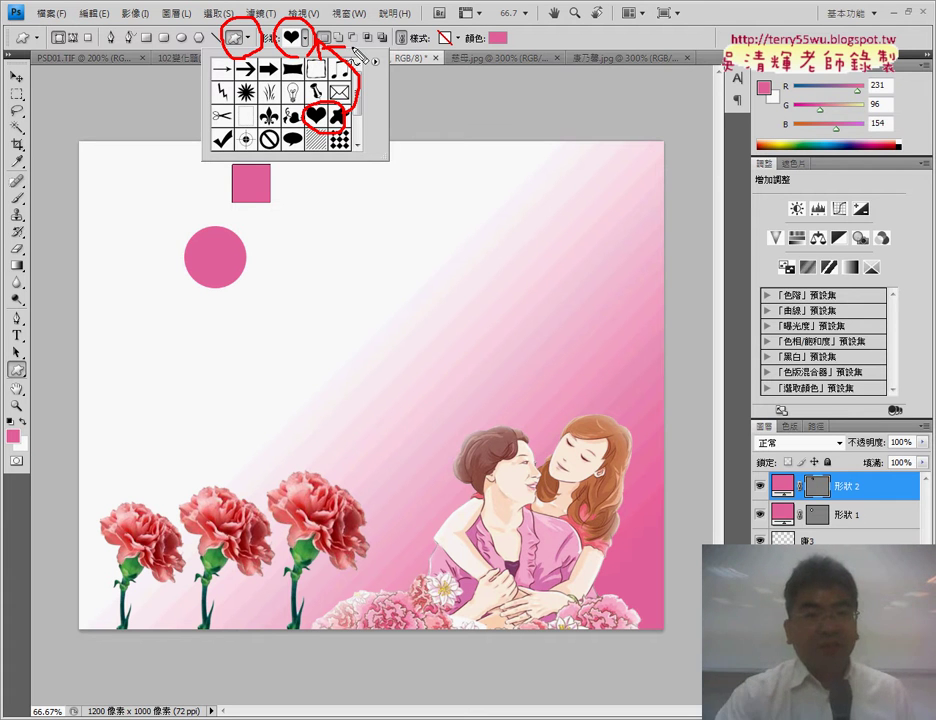
key("Escape")
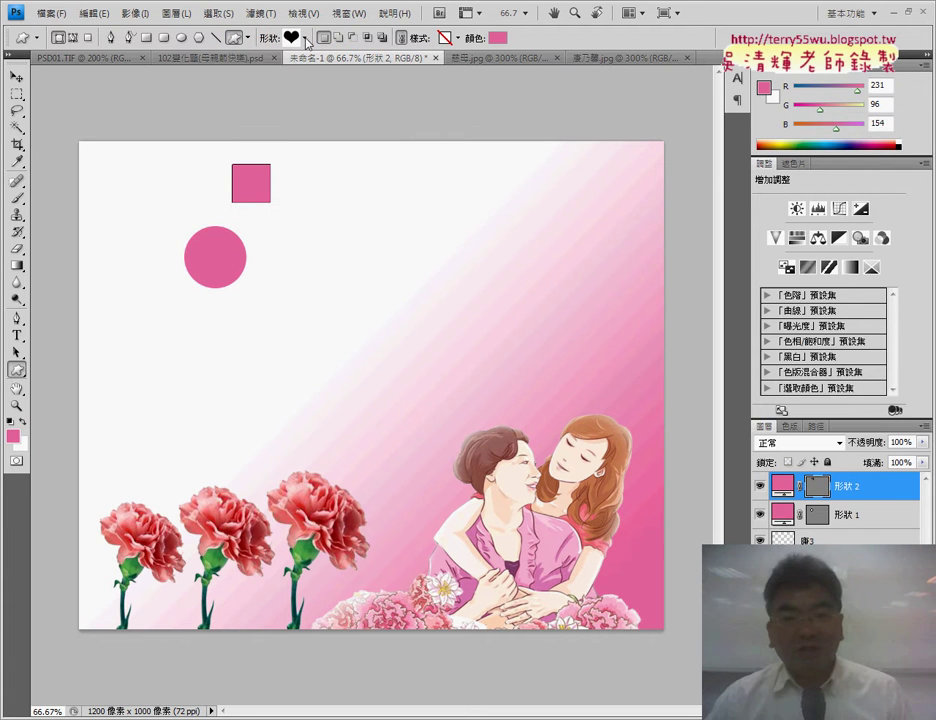
left_click_drag(256, 309, 351, 391)
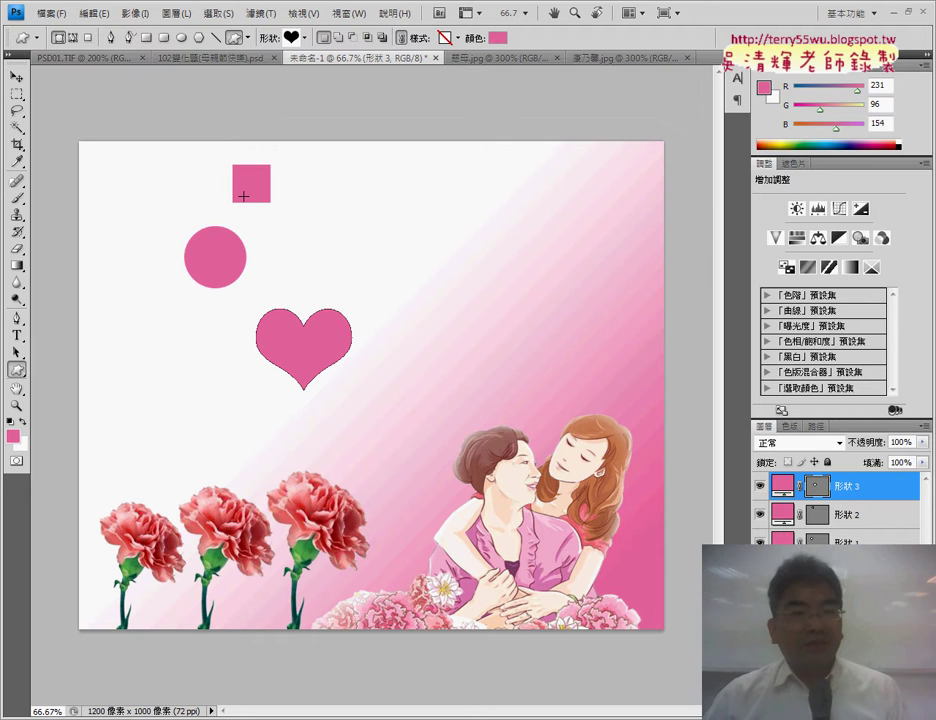
Append the 全部 and 動物 shape sets to the custom shape list
left_click(306, 40)
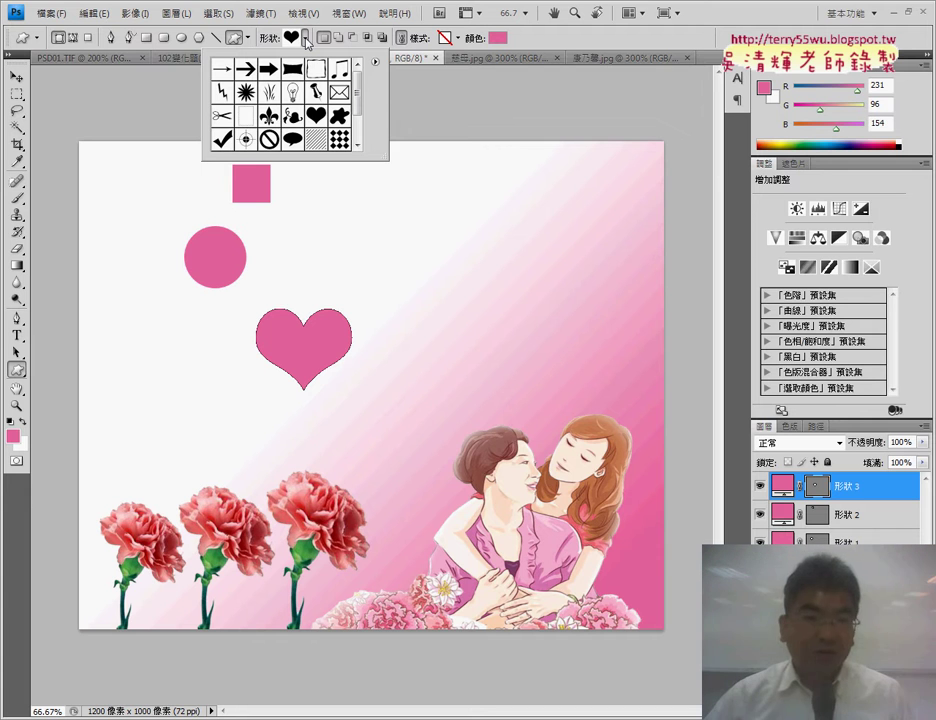
left_click_drag(357, 90, 357, 118)
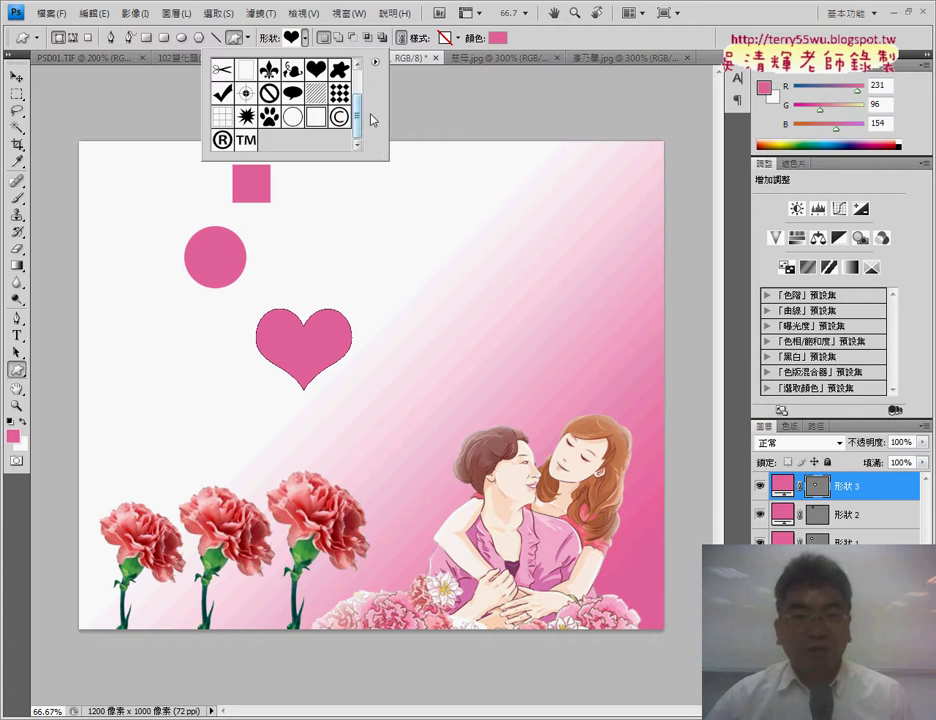
left_click_drag(362, 118, 358, 70)
left_click(375, 62)
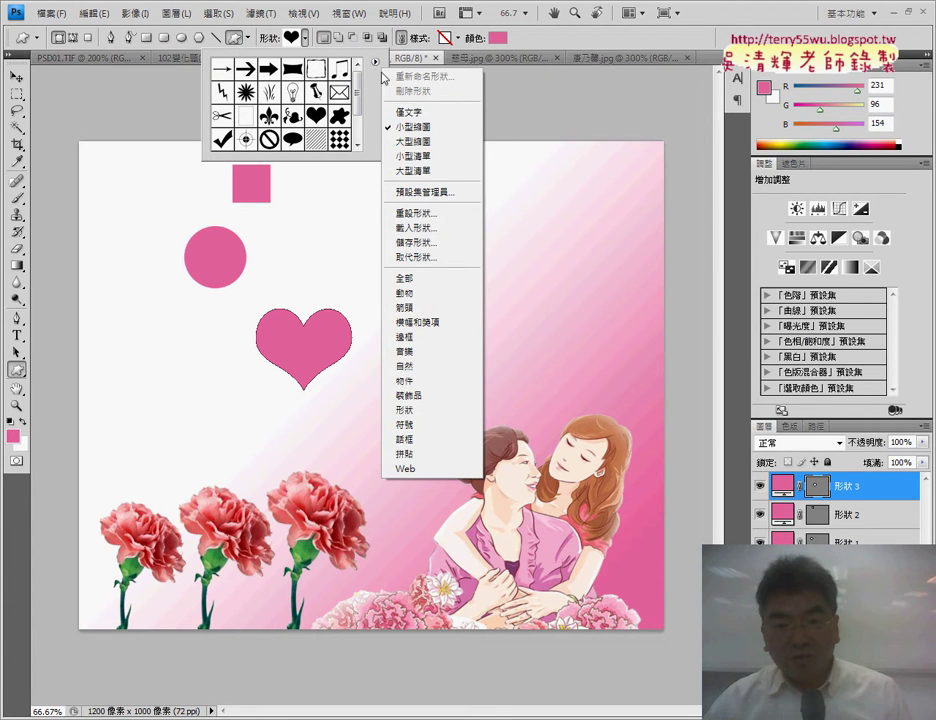
left_click(405, 278)
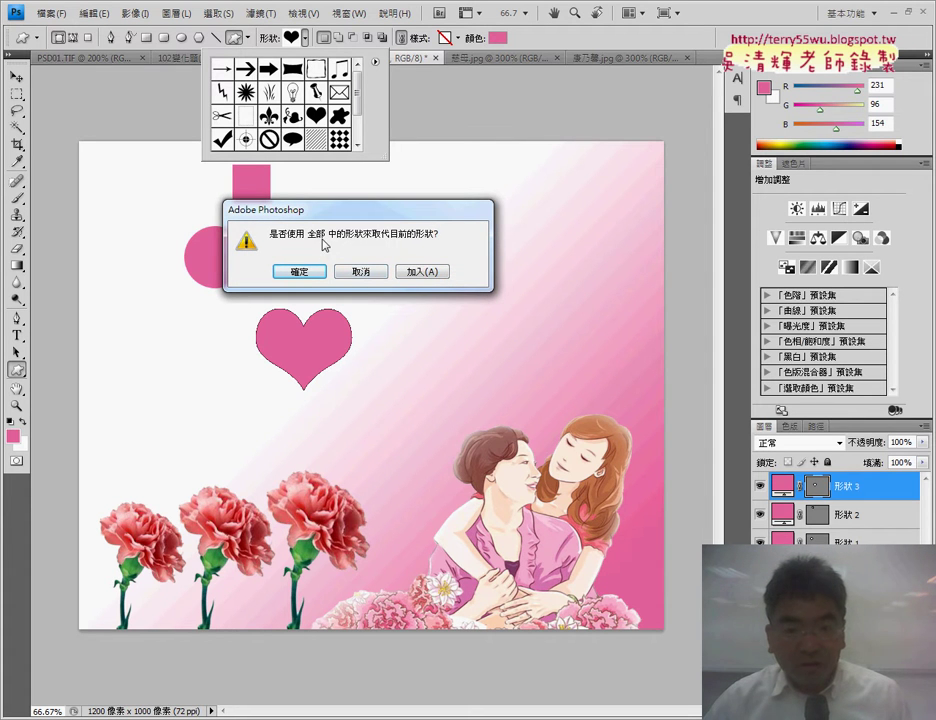
left_click(432, 270)
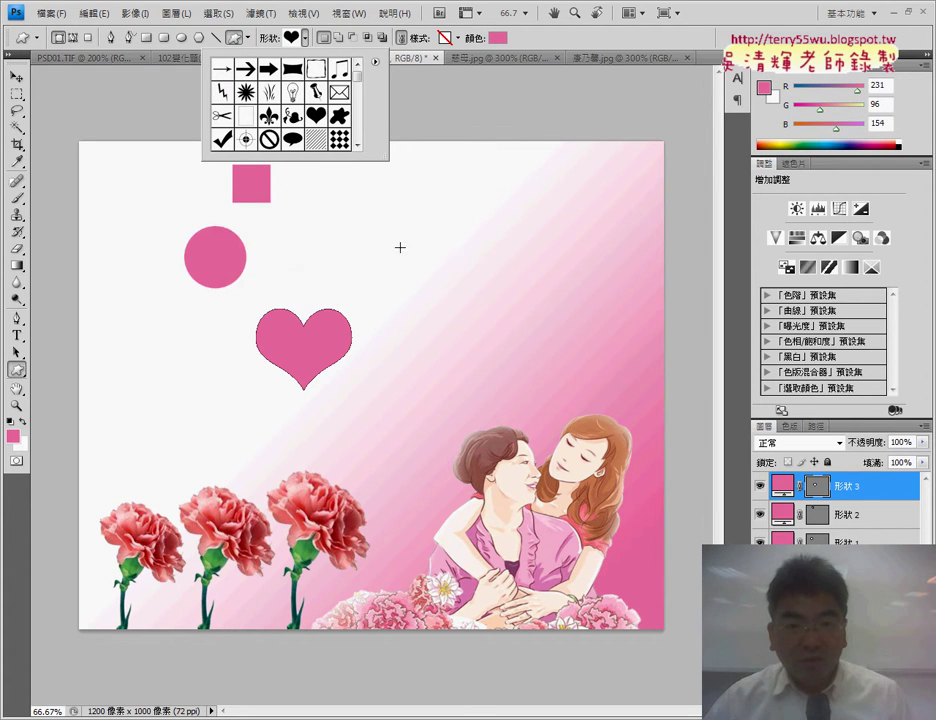
mouse_move(359, 80)
left_mouse_down()
mouse_move(358, 150)
mouse_move(359, 80)
left_mouse_up()
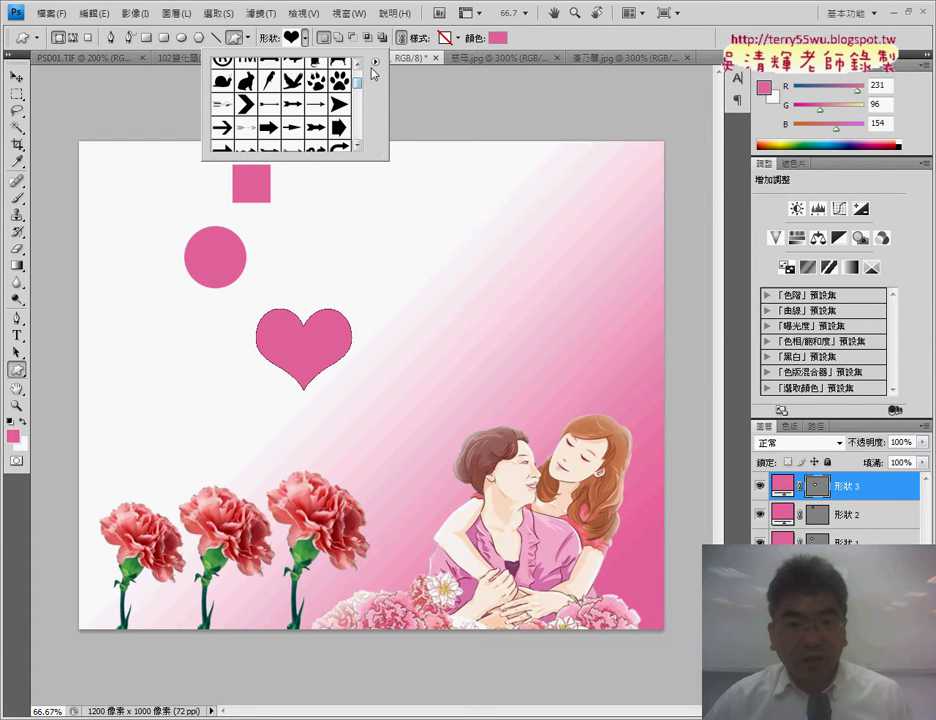
left_click(375, 62)
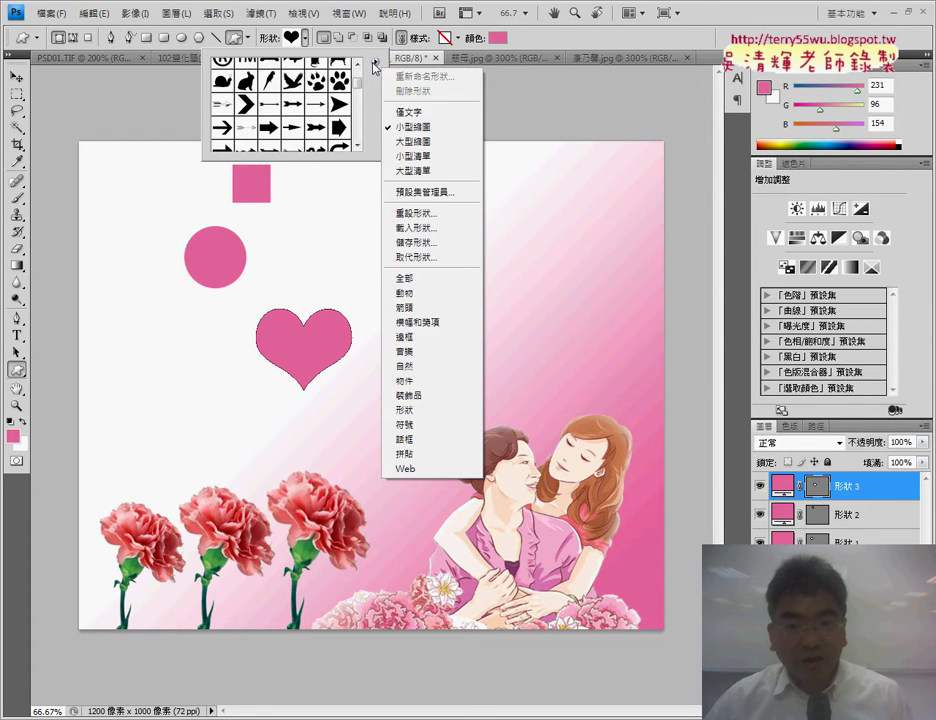
left_click(428, 294)
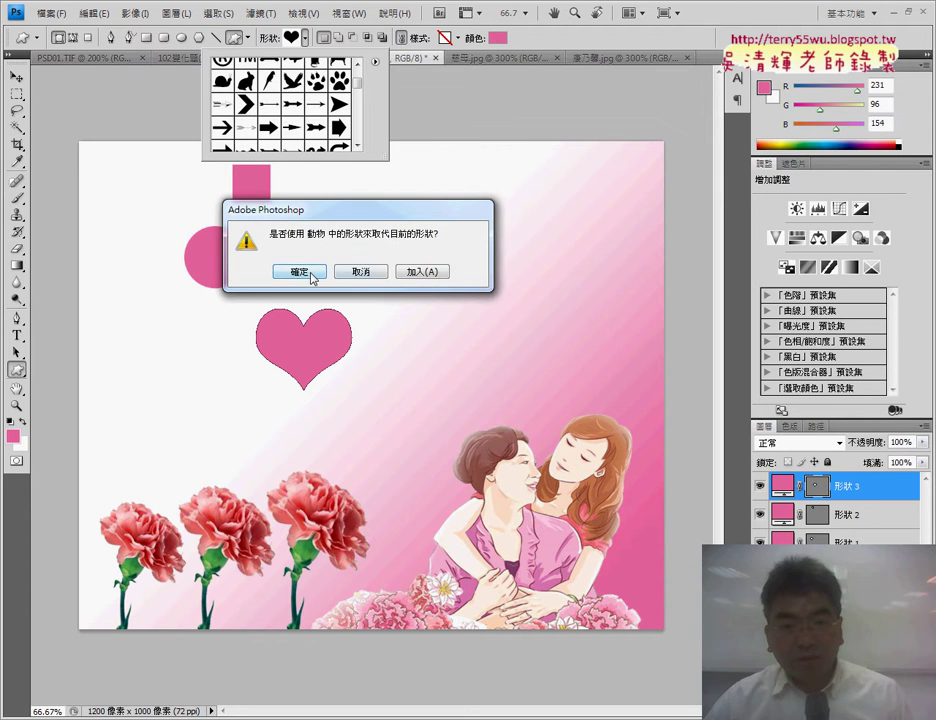
left_click(428, 271)
Review the shape library categories, then close the options menu and shape picker
left_click_drag(356, 92, 358, 142)
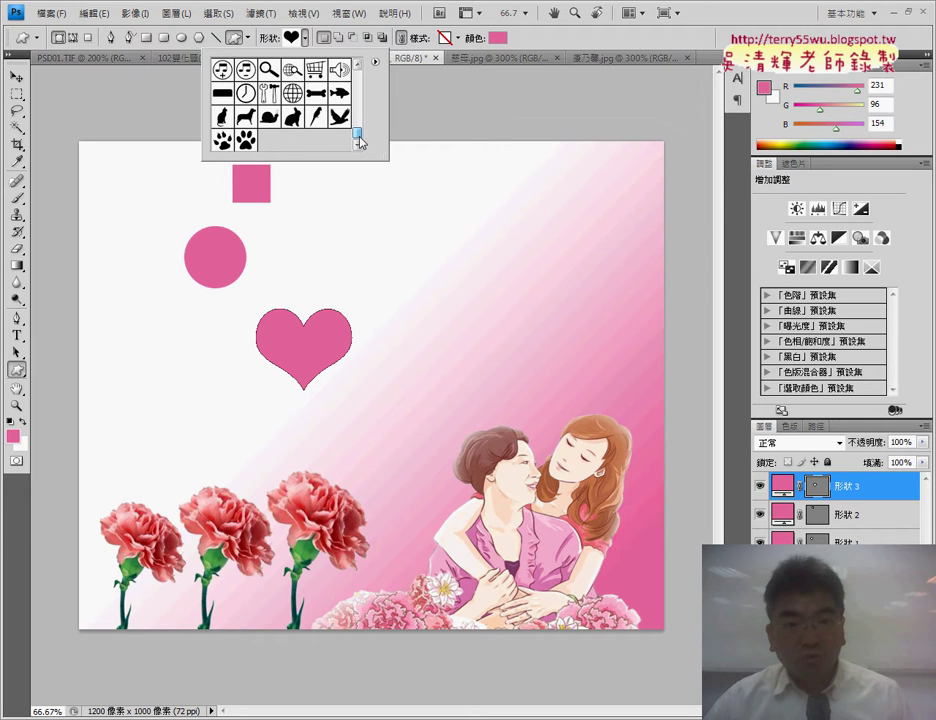
left_click(375, 62)
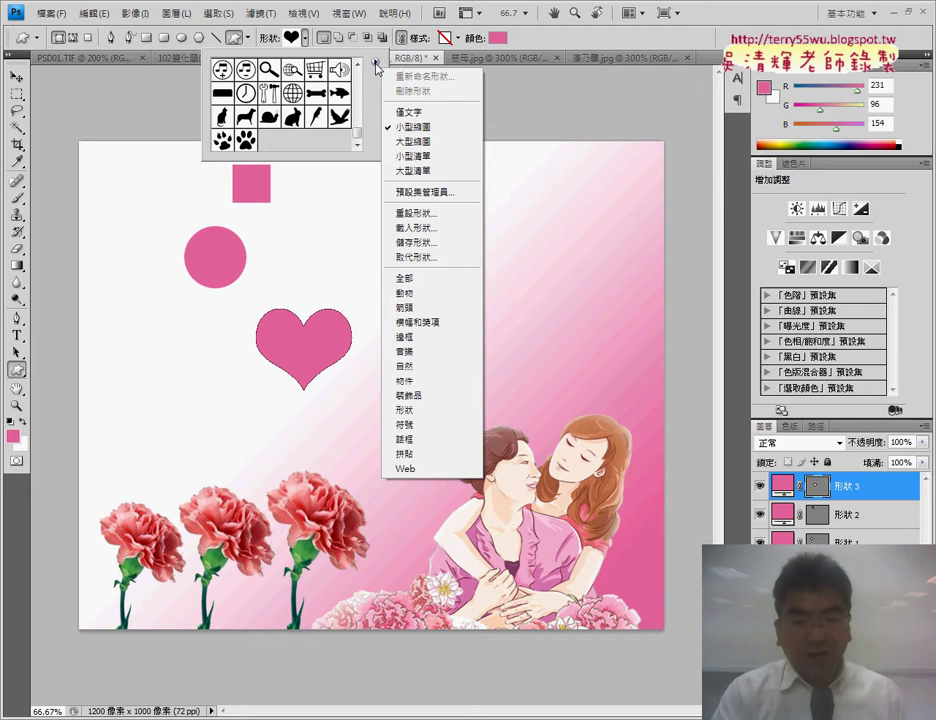
mouse_move(432, 488)
left_mouse_down()
mouse_move(366, 282)
mouse_move(495, 387)
mouse_move(412, 495)
mouse_move(398, 450)
left_mouse_up()
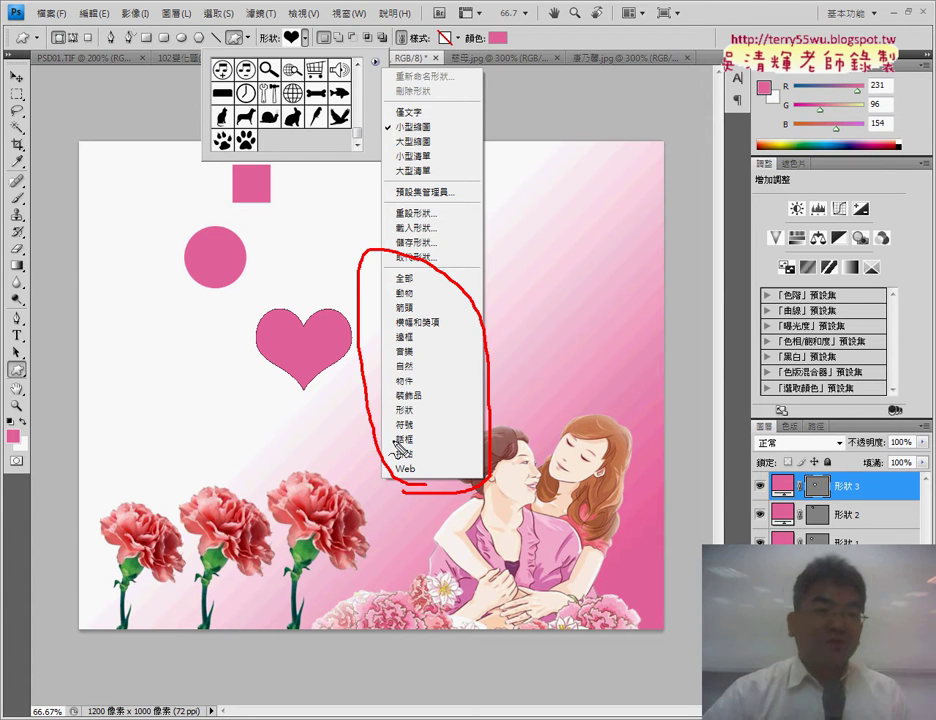
key("Escape")
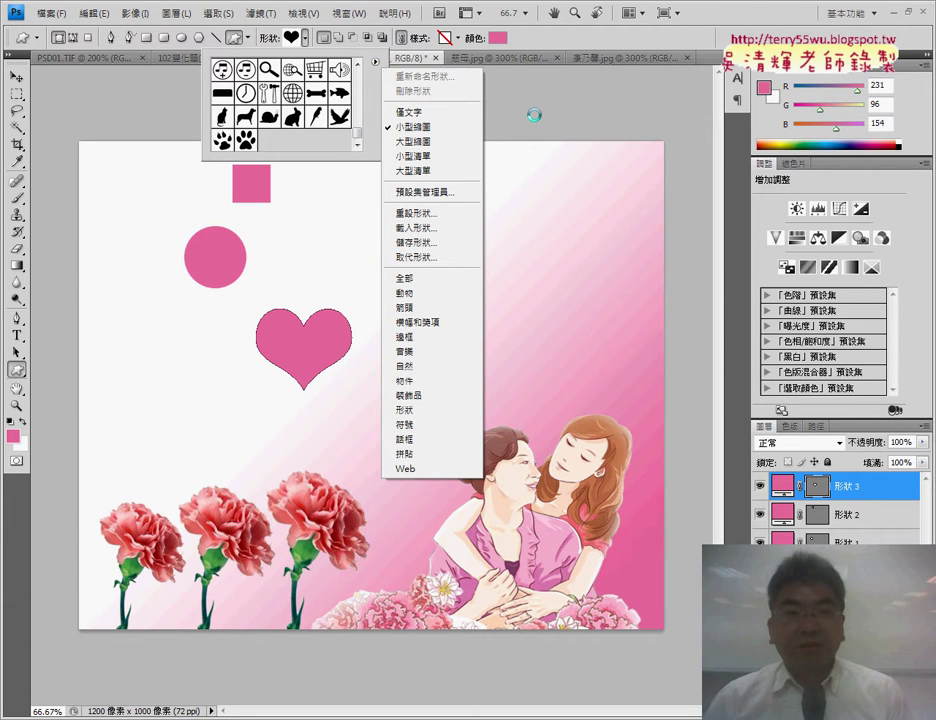
left_click(528, 115)
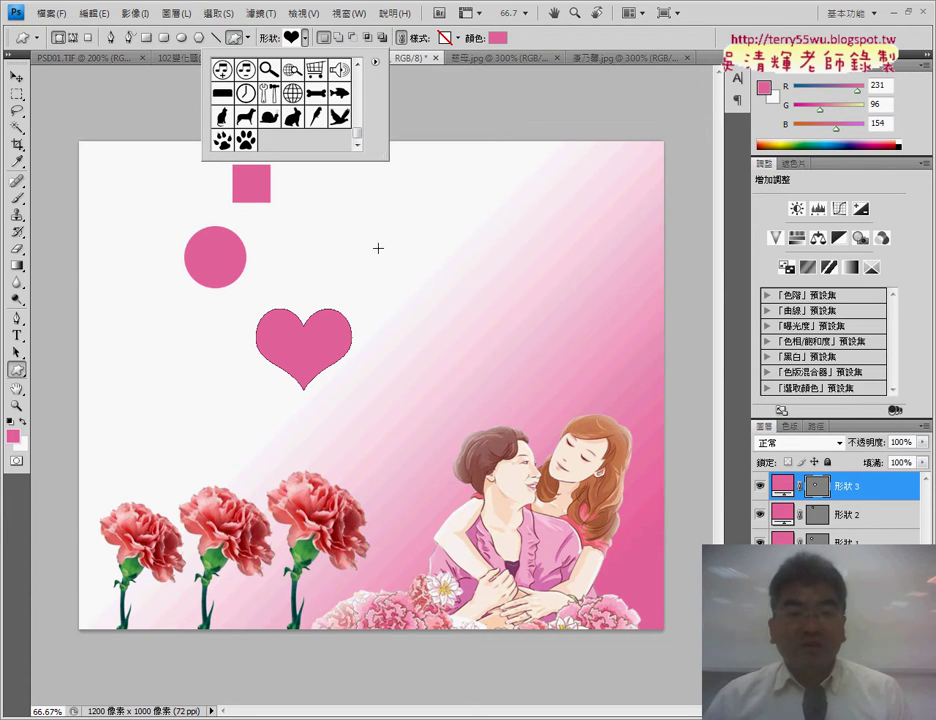
left_click(478, 102)
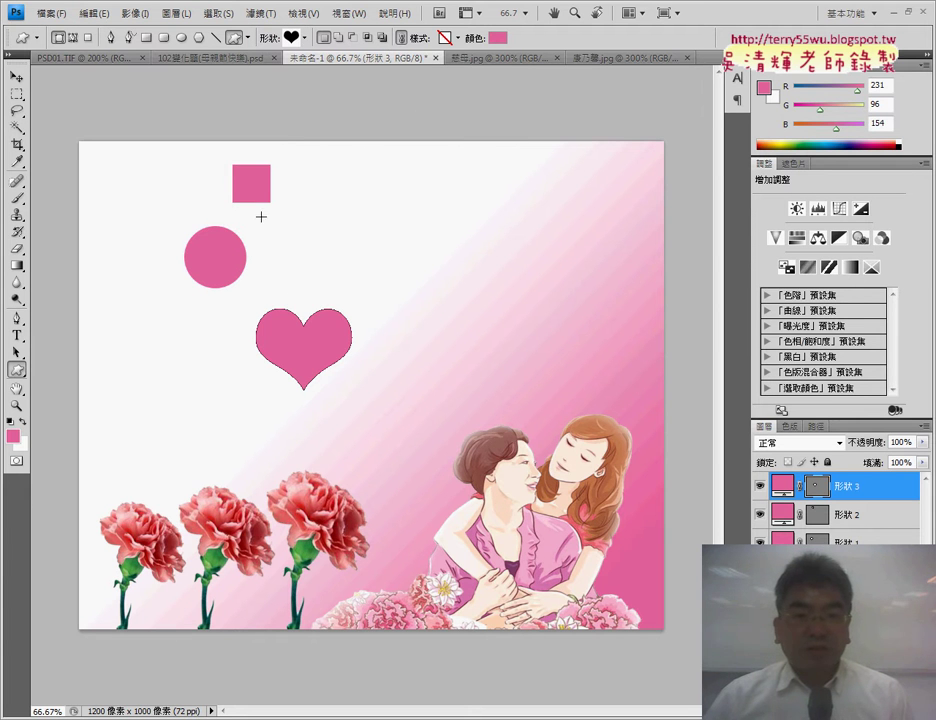
Check the finished card, then delete the square and heart layers, 形狀 2 and 形狀 3
left_click(222, 58)
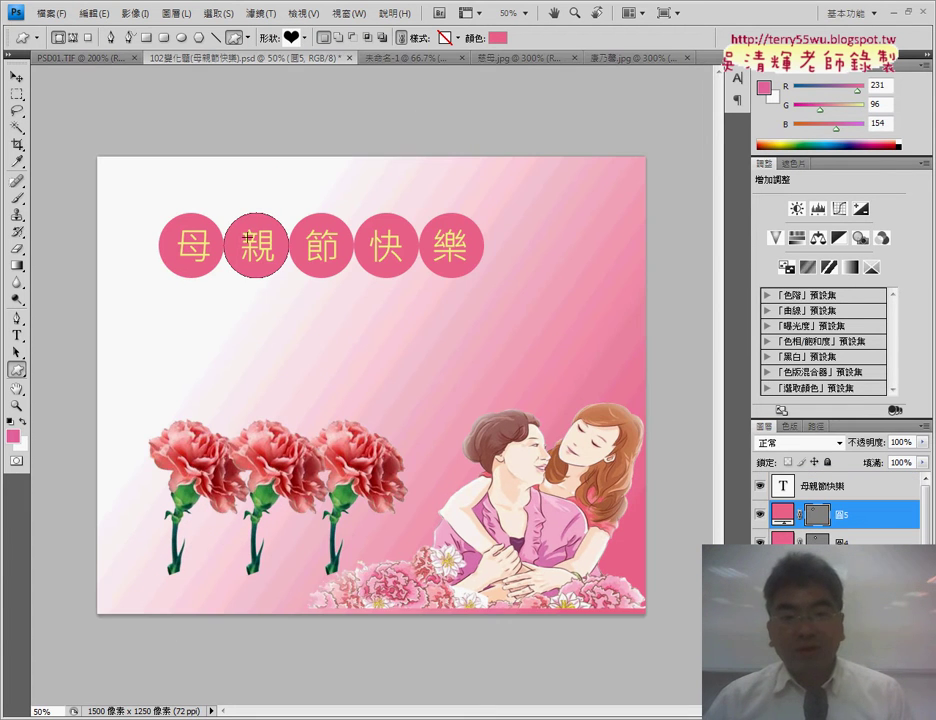
left_click(412, 58)
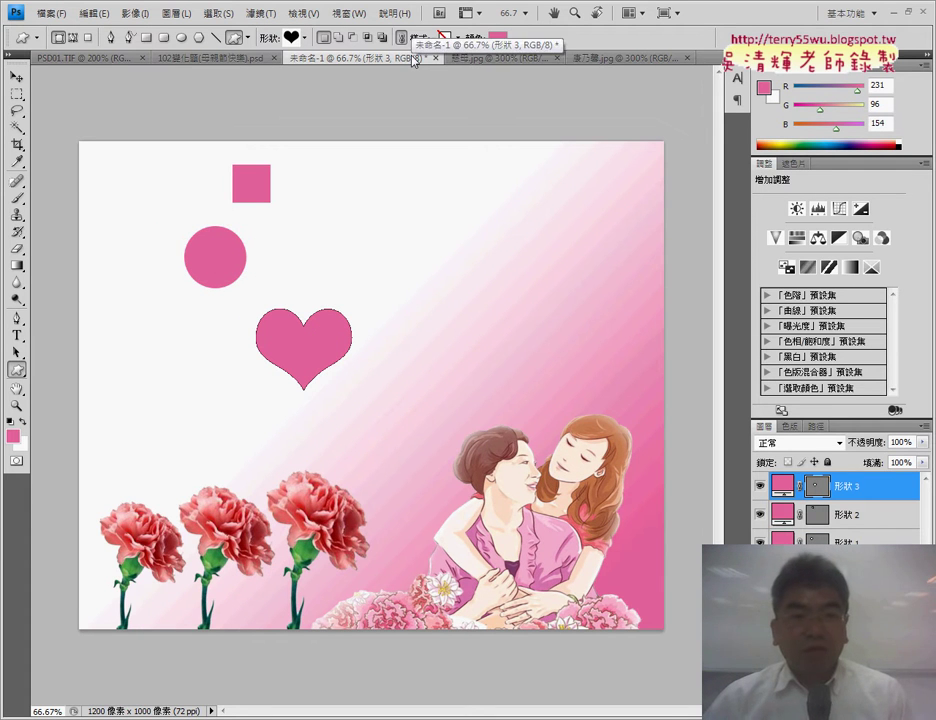
left_click(16, 76)
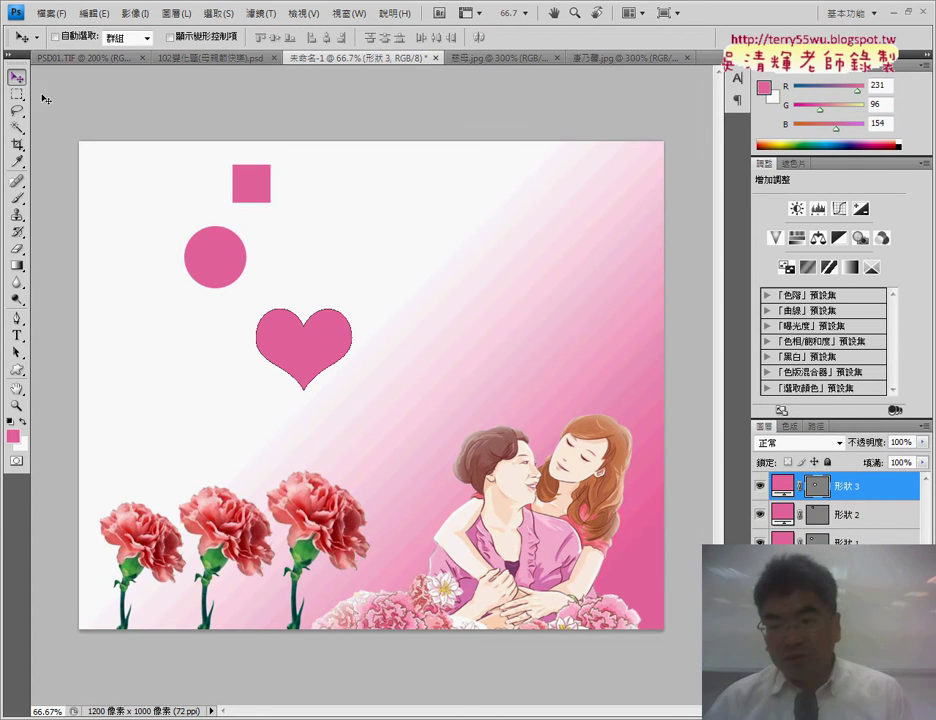
left_click(860, 515, "shift")
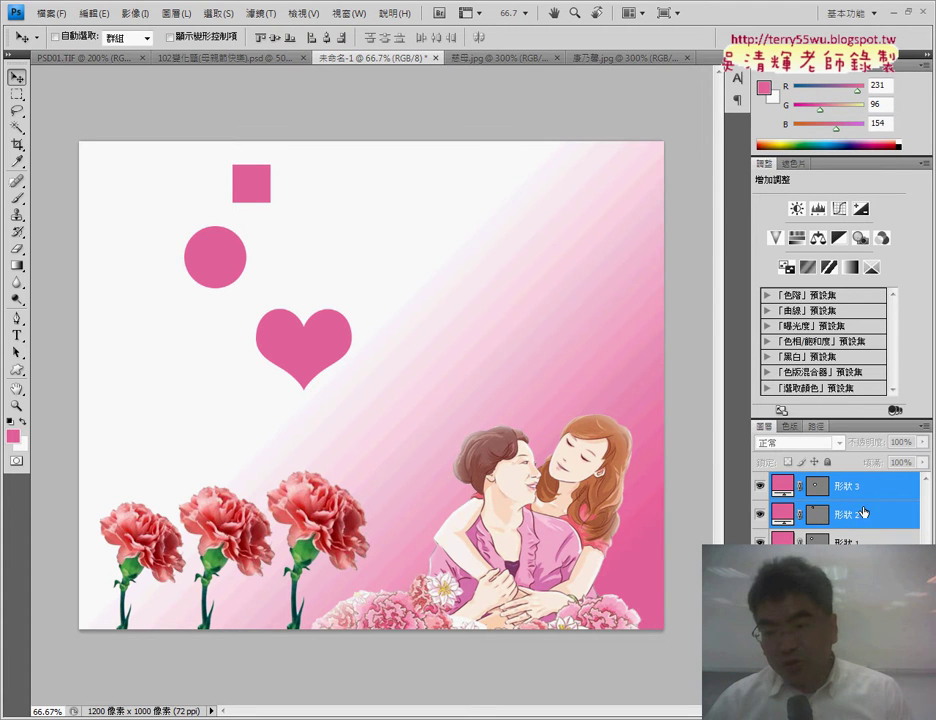
key("Delete")
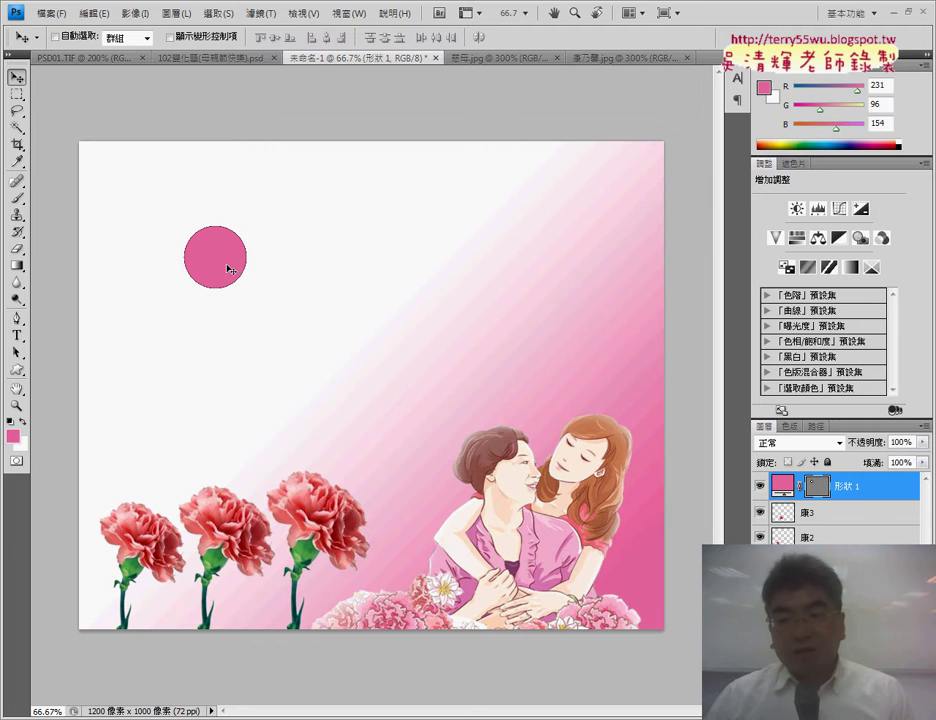
Rename the circle layer 形狀 1 to 圓1
double_click(858, 487)
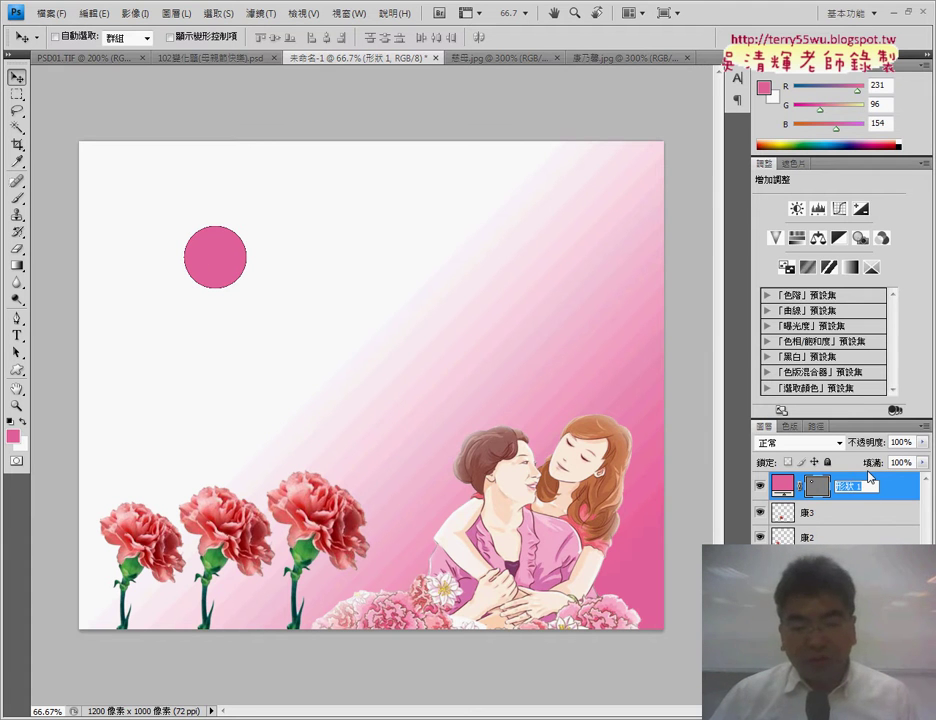
key("Return")
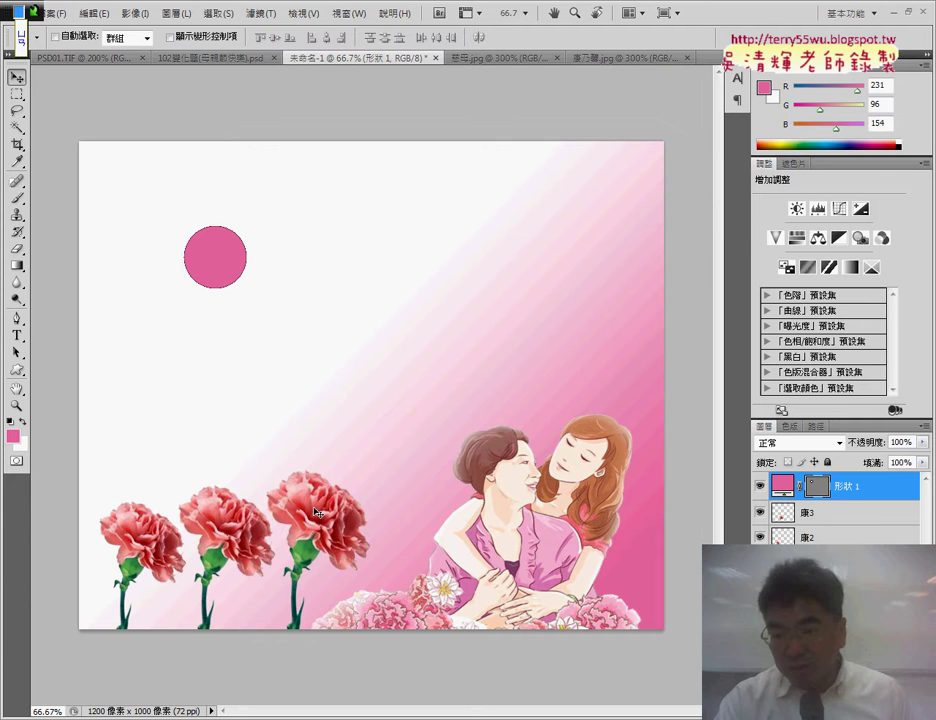
double_click(848, 490)
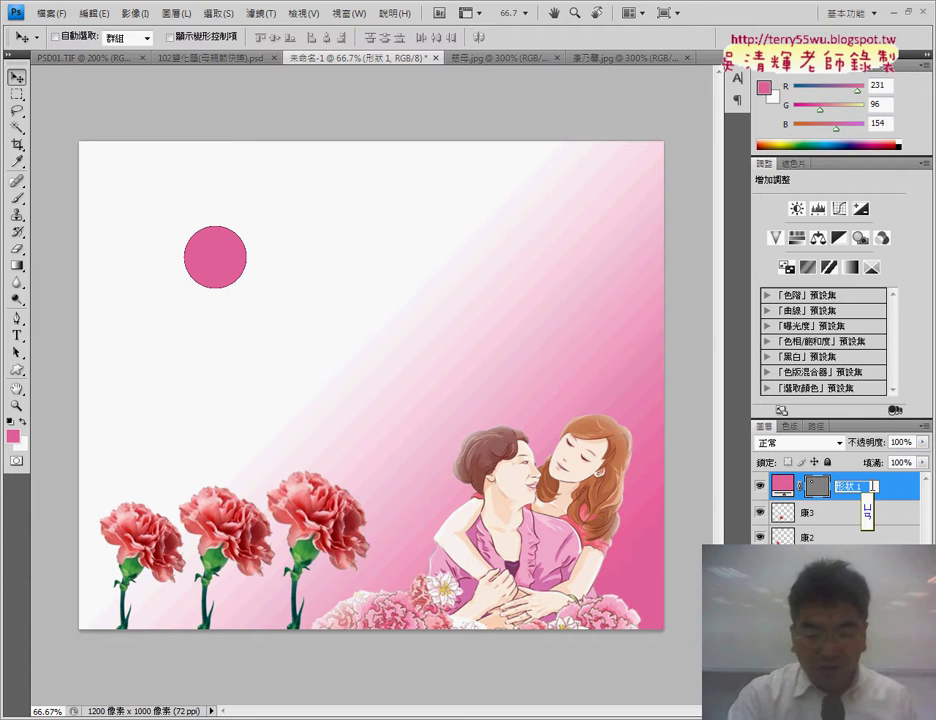
type("元")
key("Down")
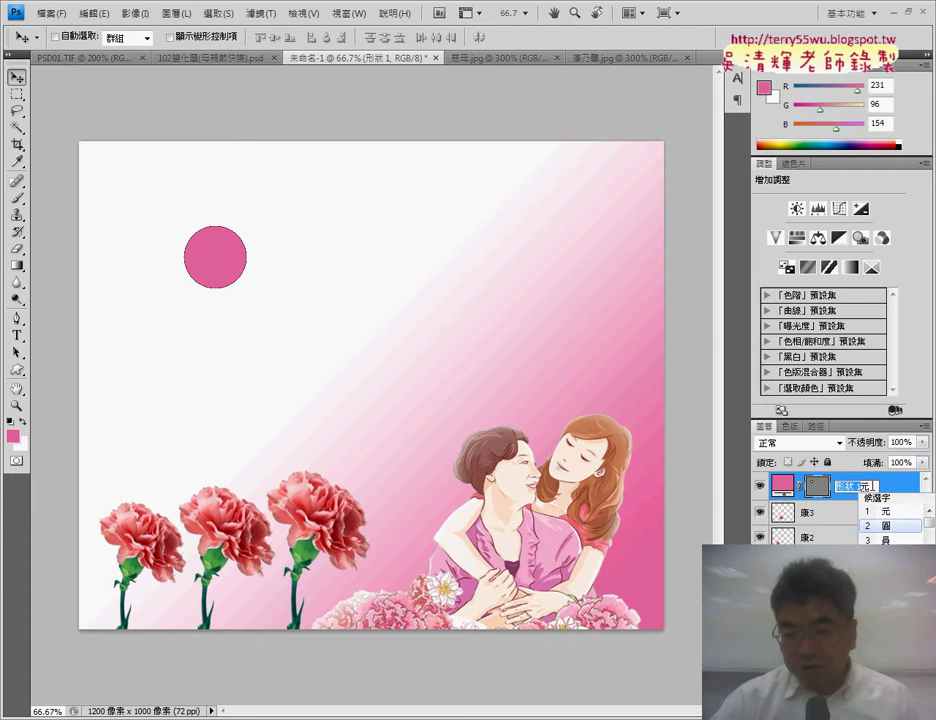
key("Return")
type("1")
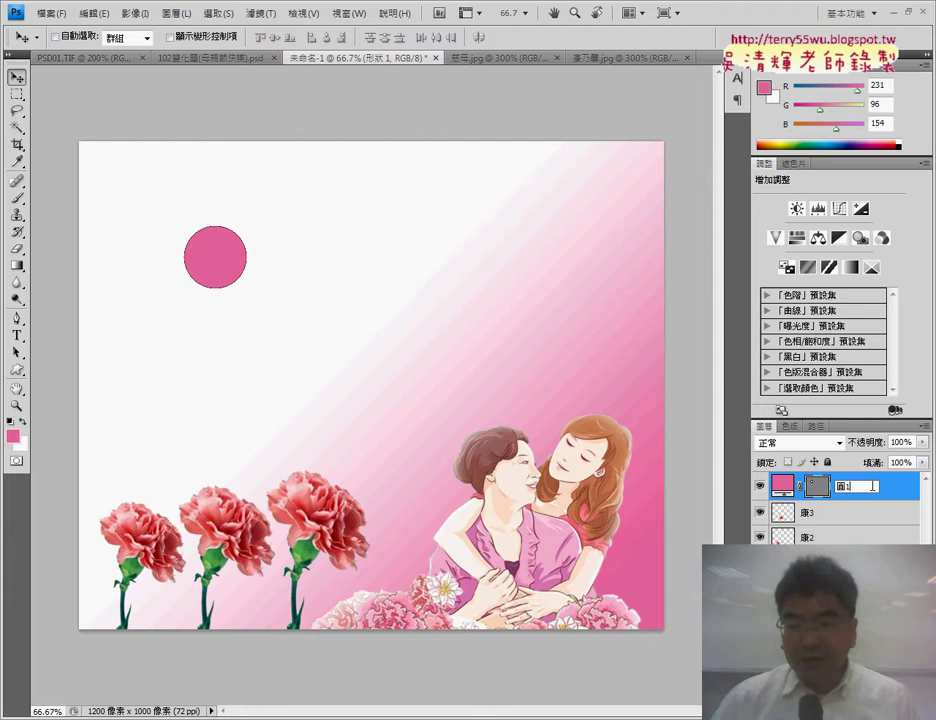
key("Return")
right_click(870, 490)
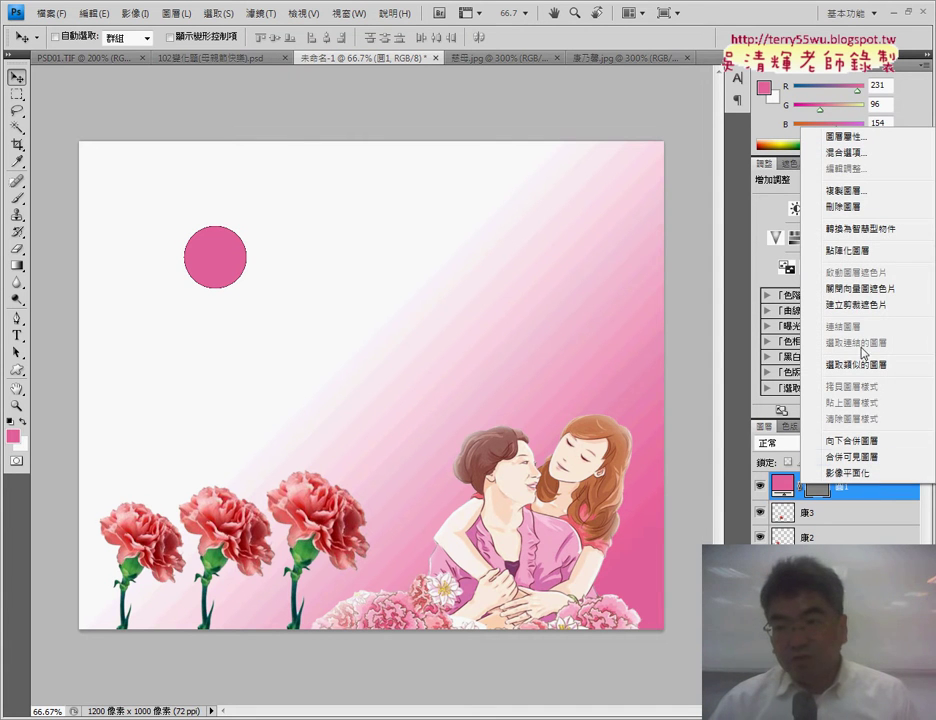
Duplicate the circle layer twice, naming the copies 圓2 and 圓3
left_click(857, 191)
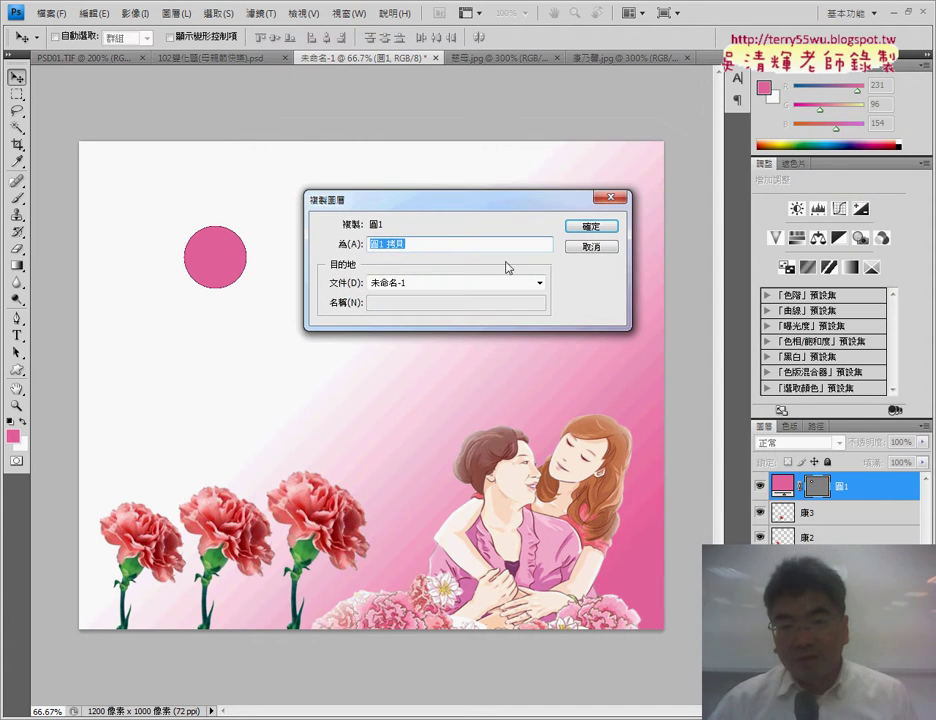
type("圓2")
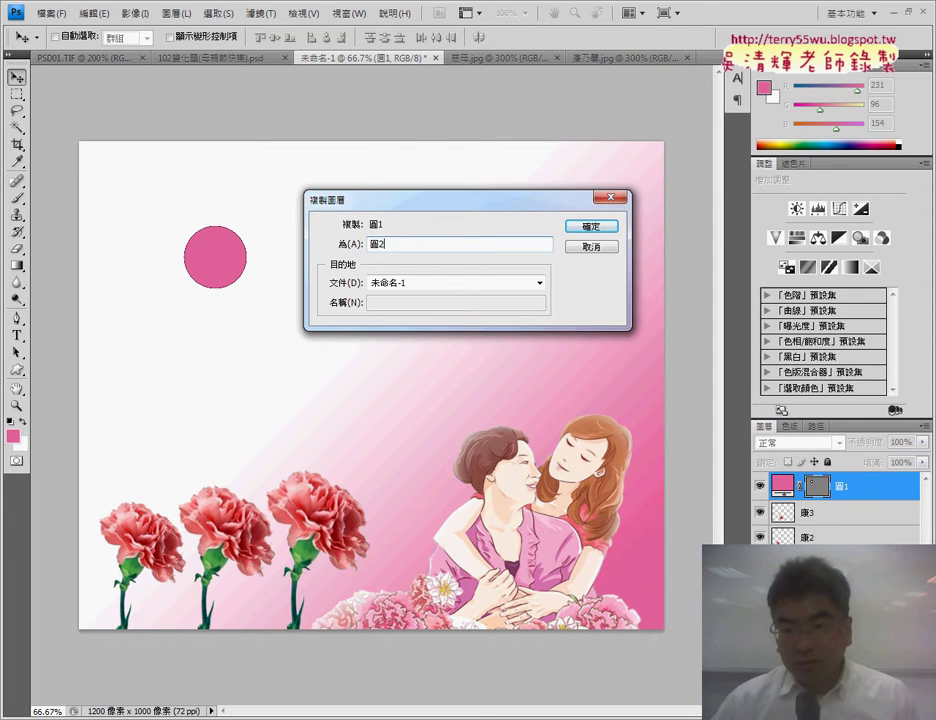
key("Return")
right_click(865, 487)
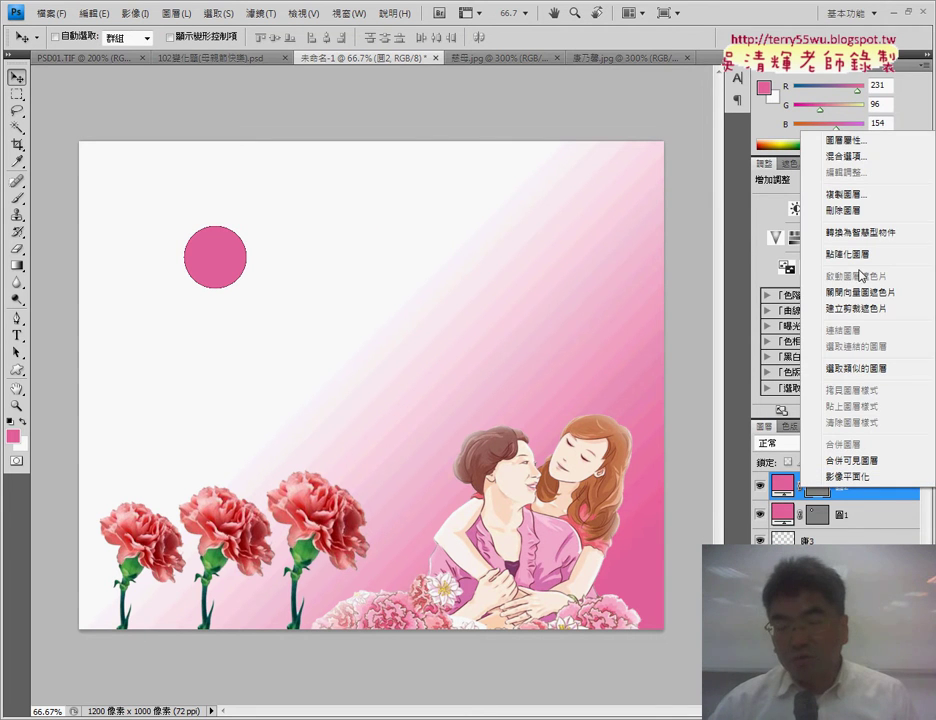
left_click(857, 194)
type("圓3")
key("Return")
Duplicate the third circle layer as 圖4
right_click(819, 489)
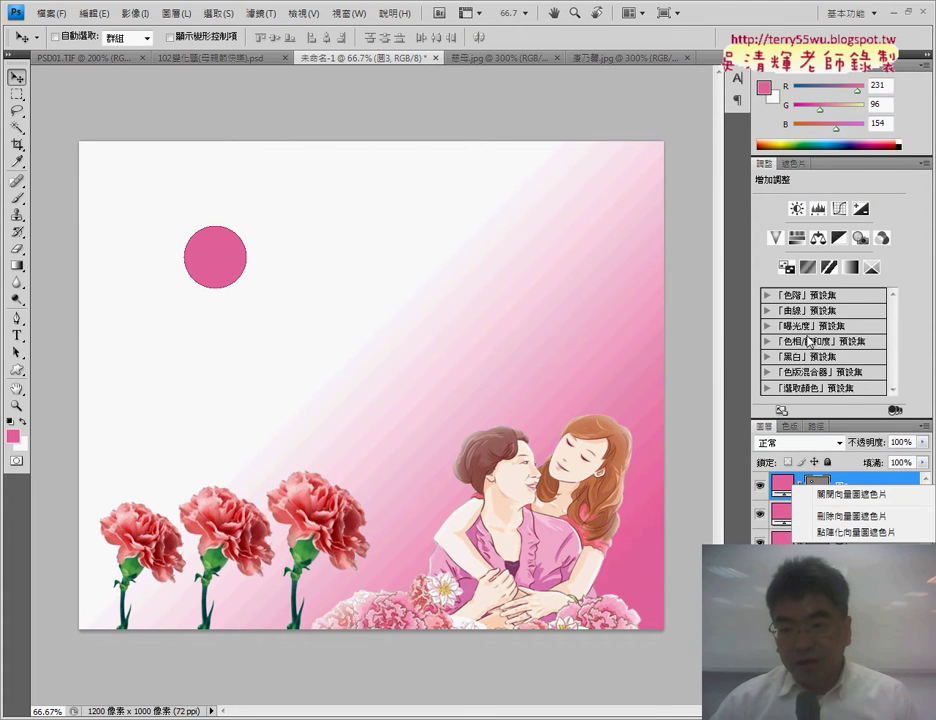
left_click(783, 488)
right_click(781, 491)
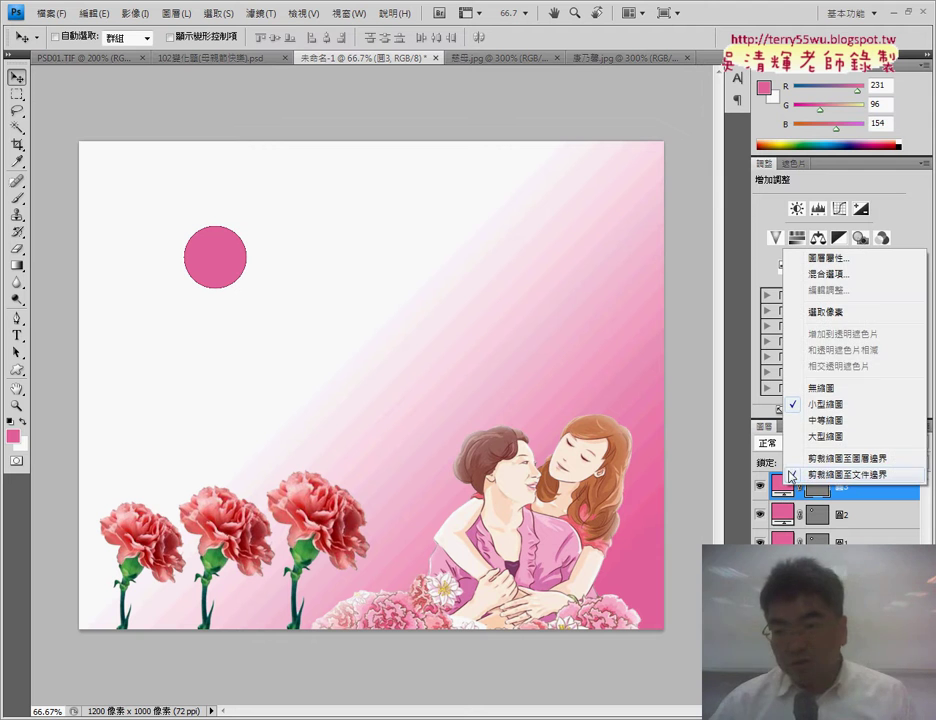
right_click(861, 505)
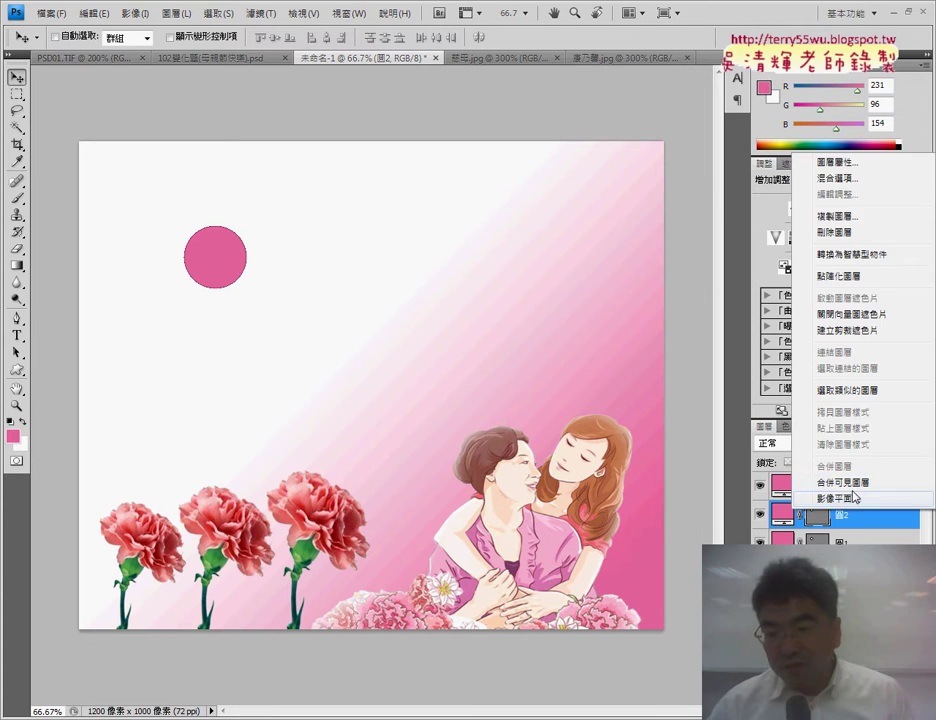
key("Escape")
right_click(861, 486)
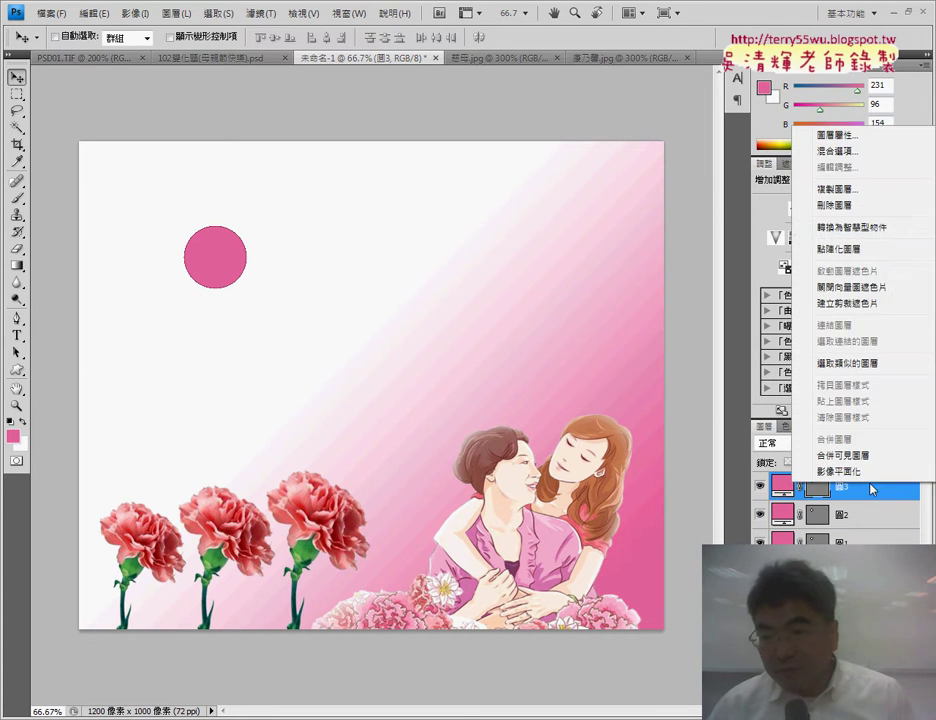
left_click(878, 192)
left_click(539, 244)
left_click_drag(372, 244, 539, 244)
type("圖4")
key("Return")
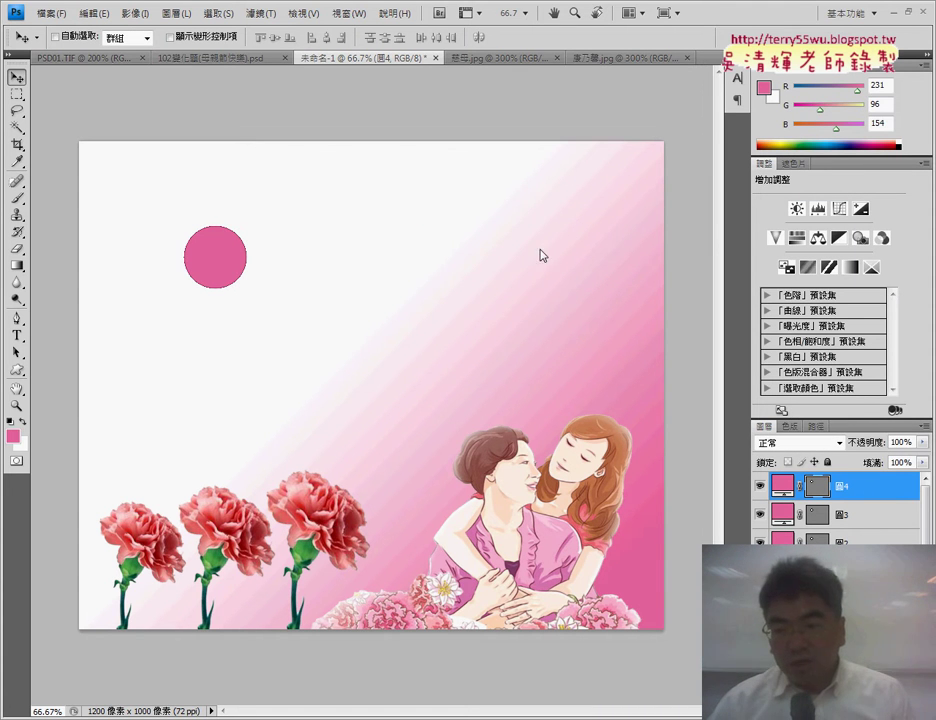
Duplicate the fourth circle layer as 圖5
right_click(880, 489)
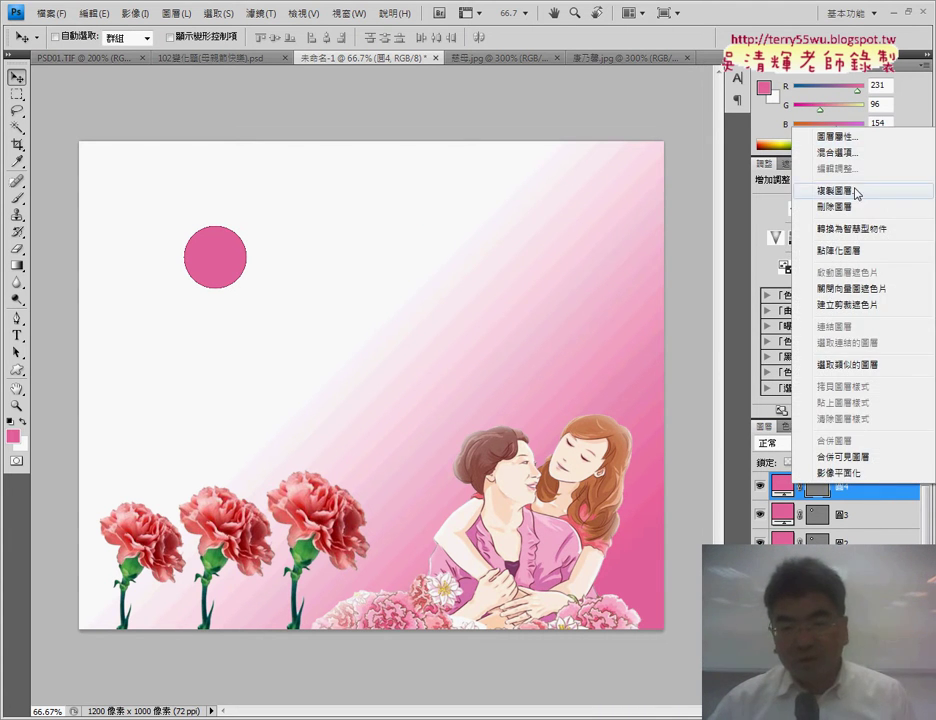
left_click(826, 190)
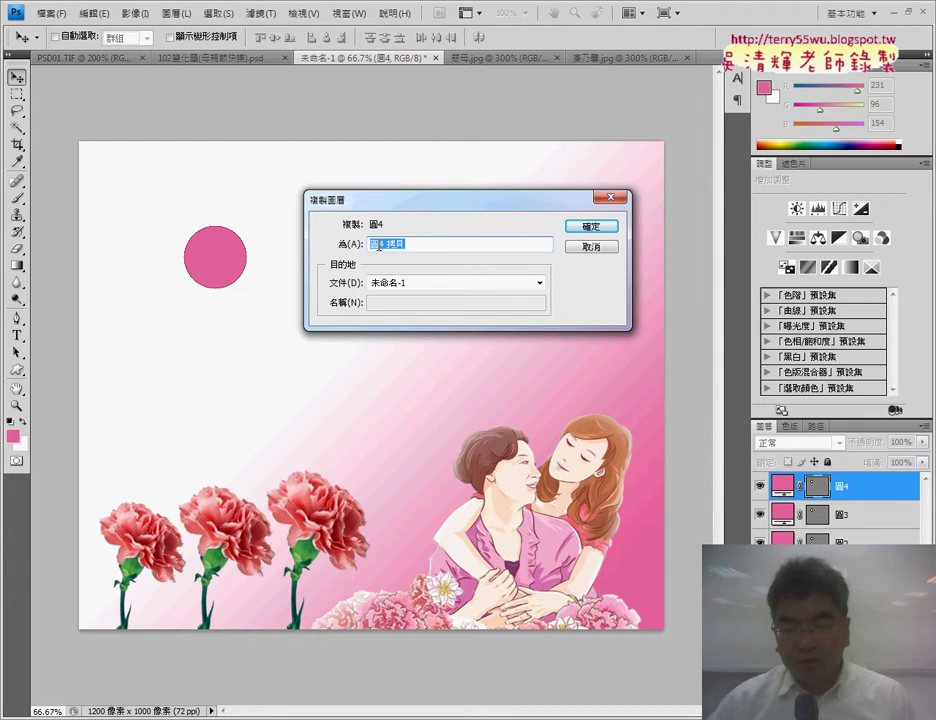
type("圖5")
key("Return")
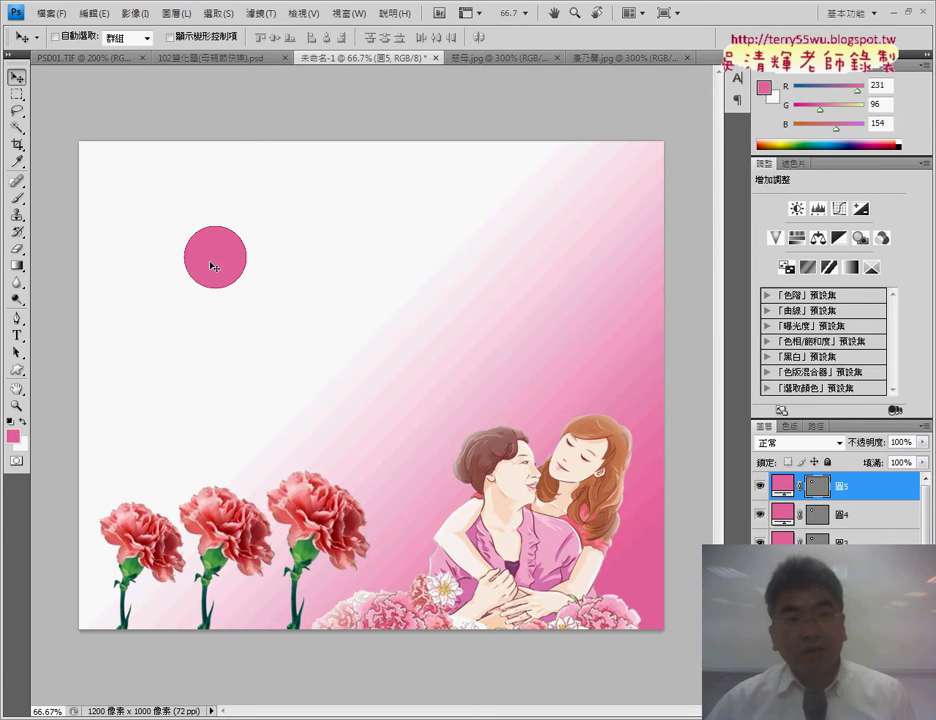
Move circles two through five rightward so all five sit edge to edge in a row
left_click(474, 406, "ctrl")
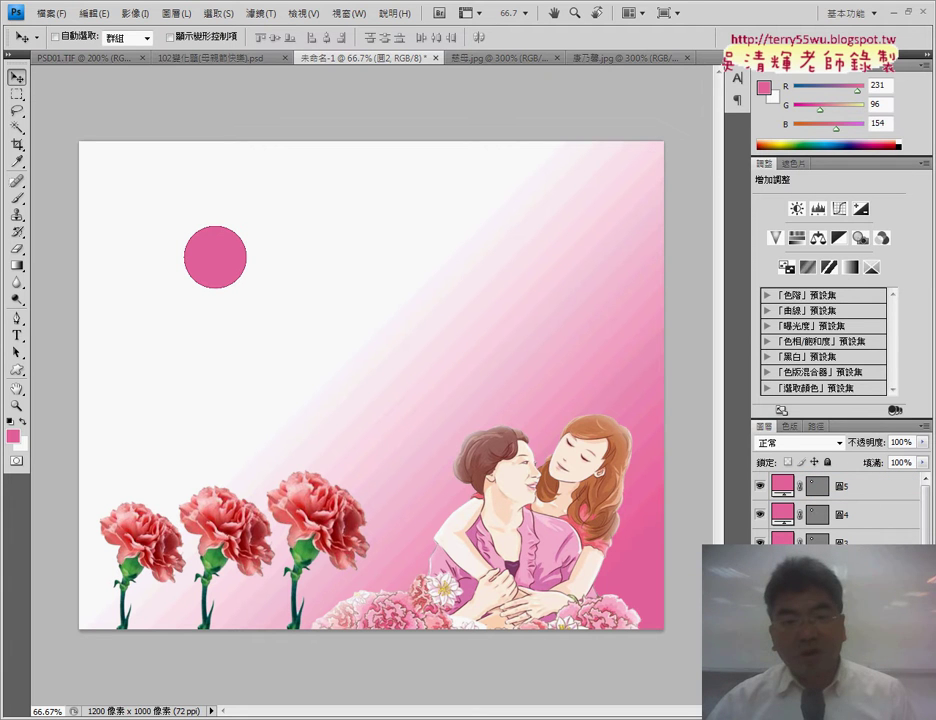
left_click_drag(237, 270, 298, 269)
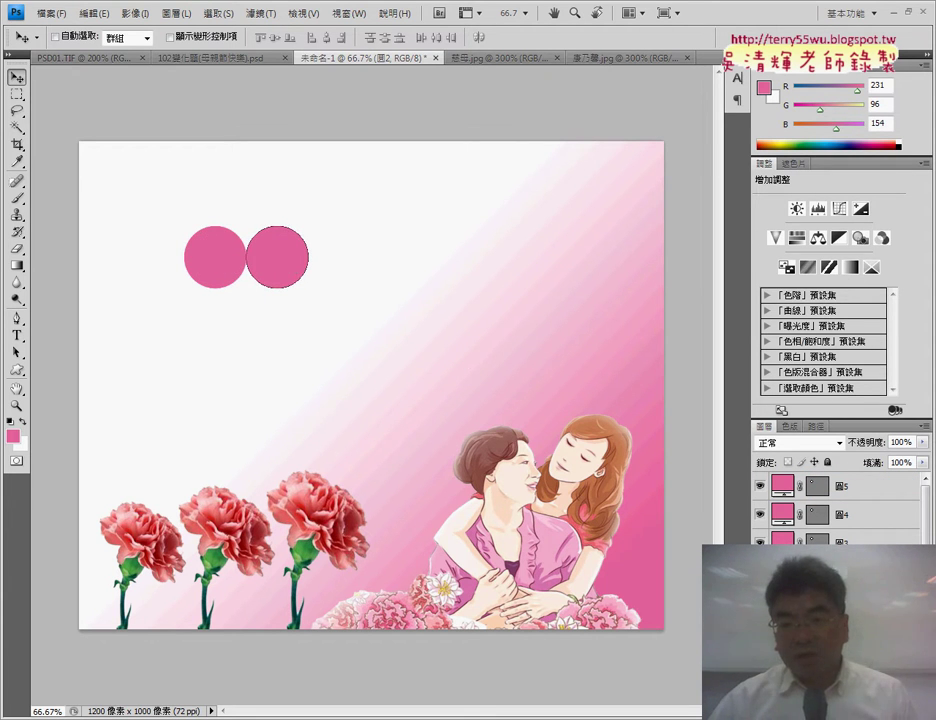
left_click(766, 538)
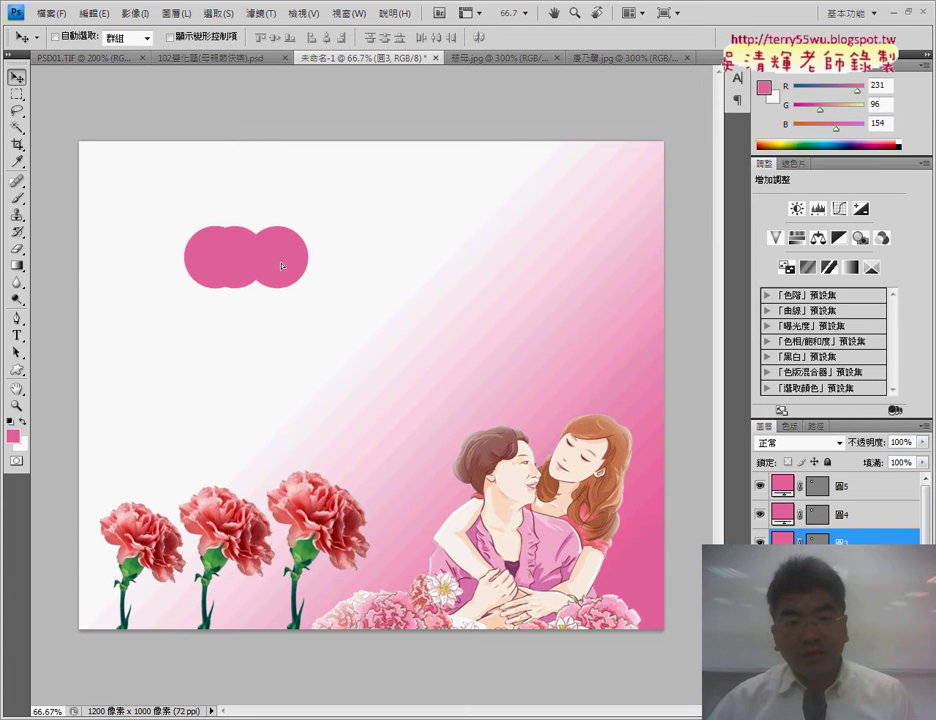
left_click_drag(268, 266, 350, 268)
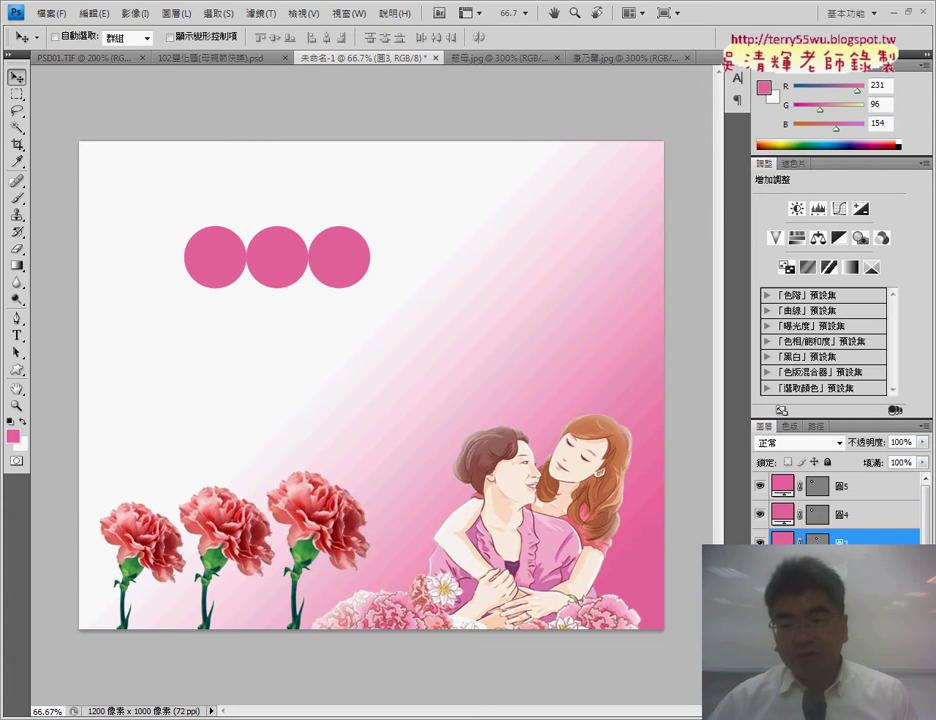
left_click(843, 519)
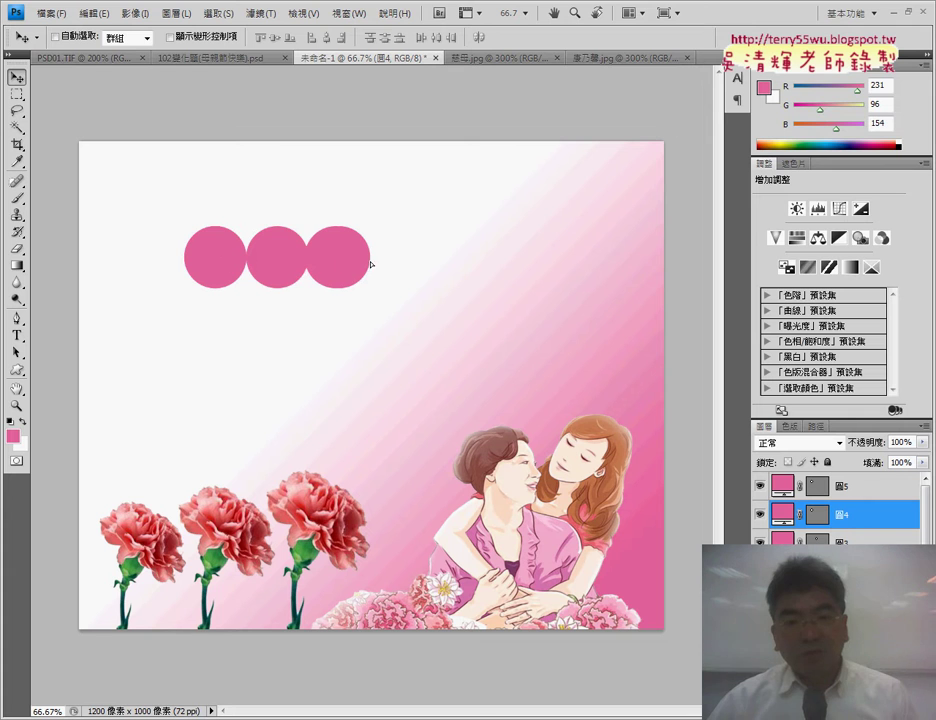
left_click_drag(343, 264, 405, 264)
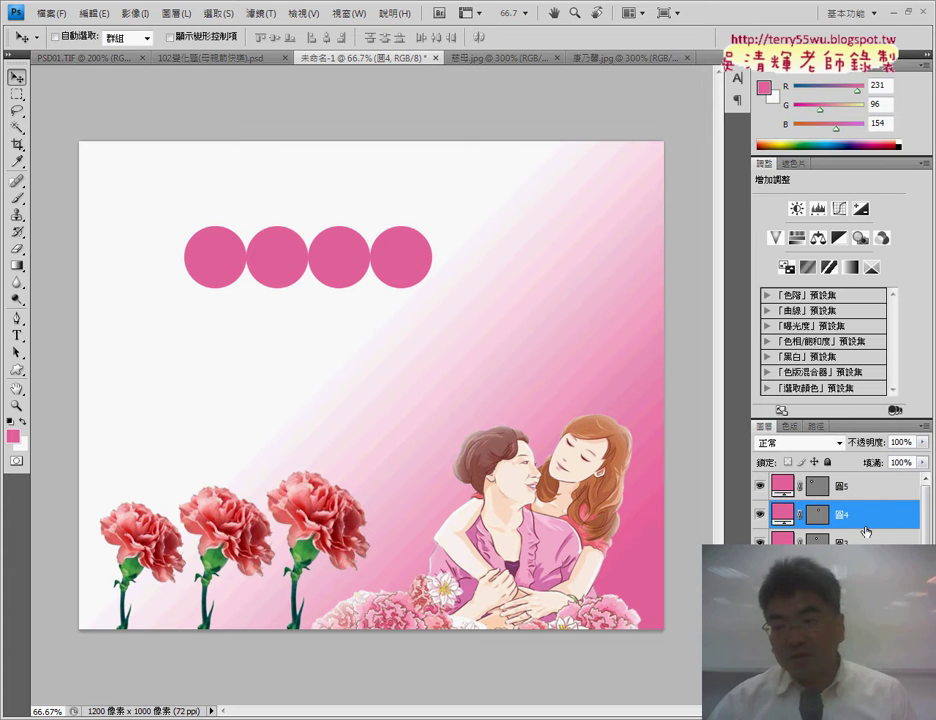
left_click(830, 487)
left_click_drag(225, 262, 467, 261)
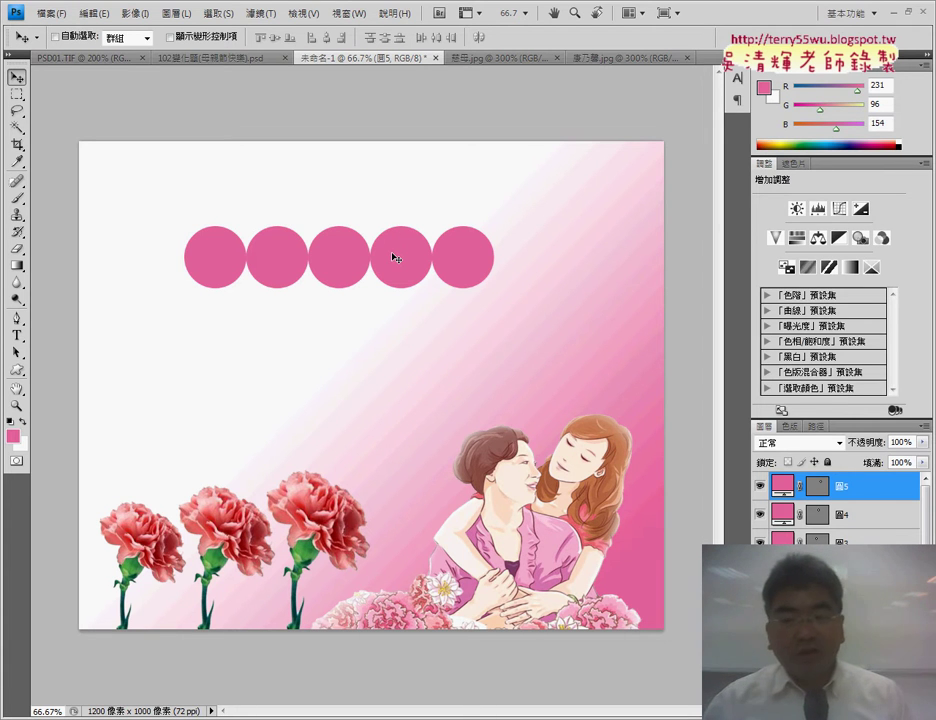
left_click(226, 58)
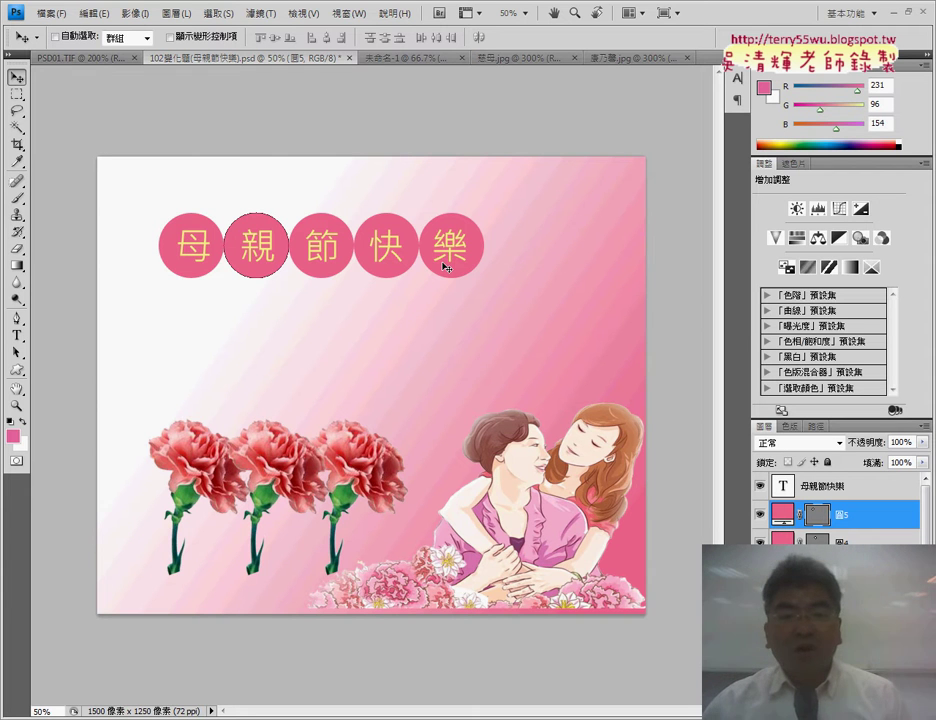
left_click(412, 60)
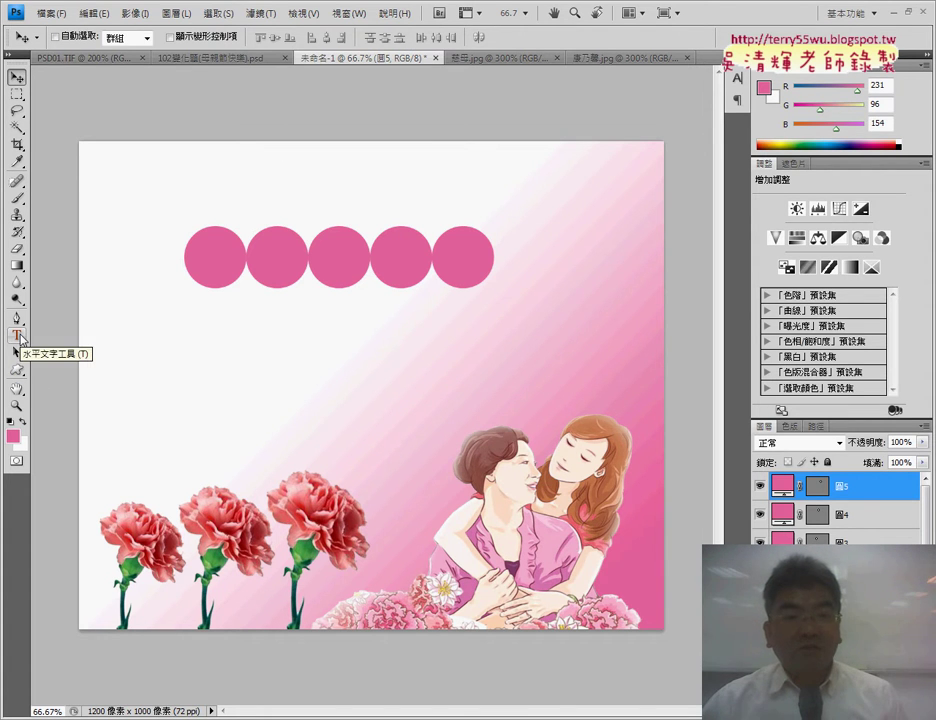
Choose the Horizontal Type tool and set tracking to 0 in the Character panel
left_click(17, 336)
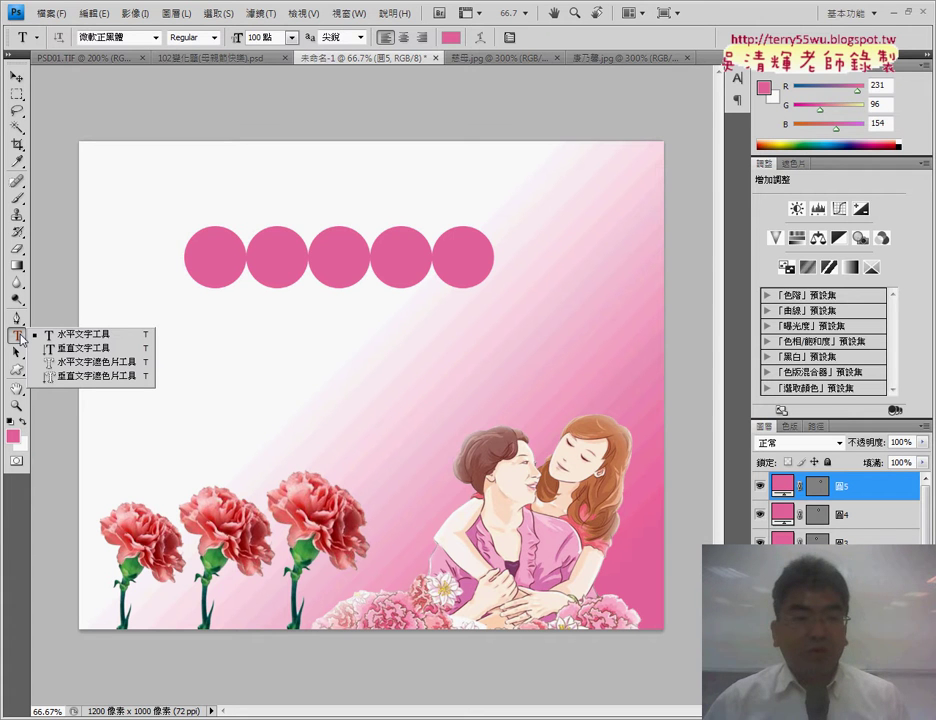
left_click(77, 338)
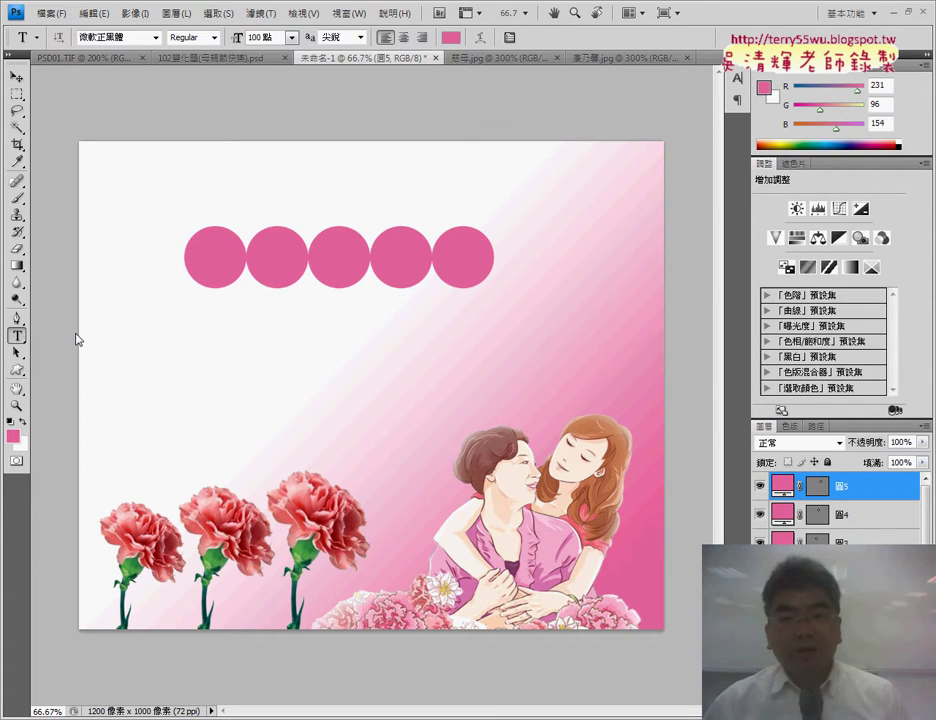
left_click(511, 40)
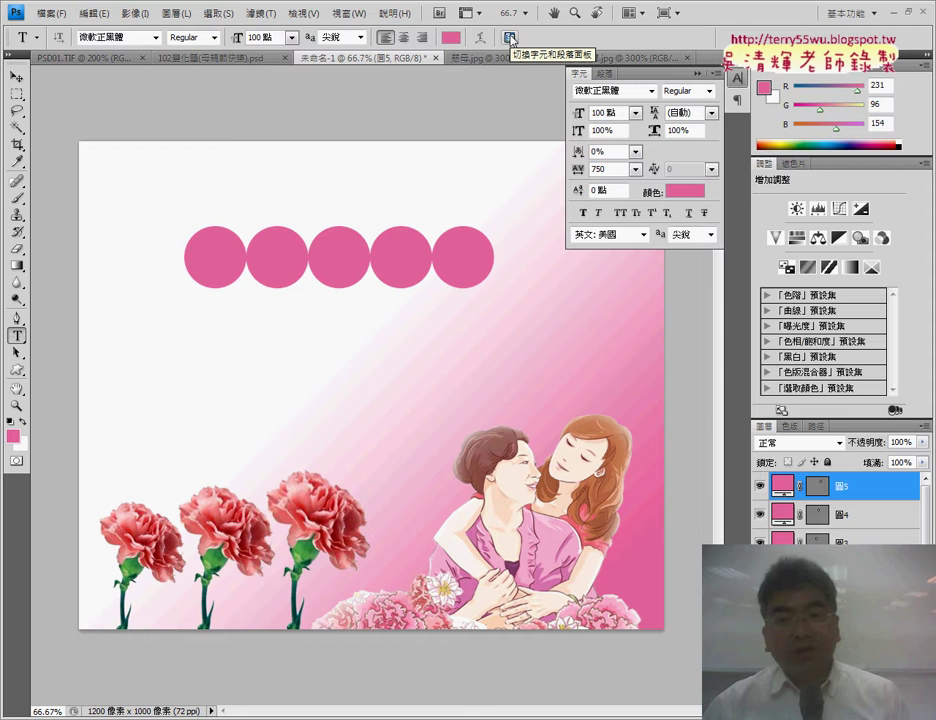
left_click(604, 113)
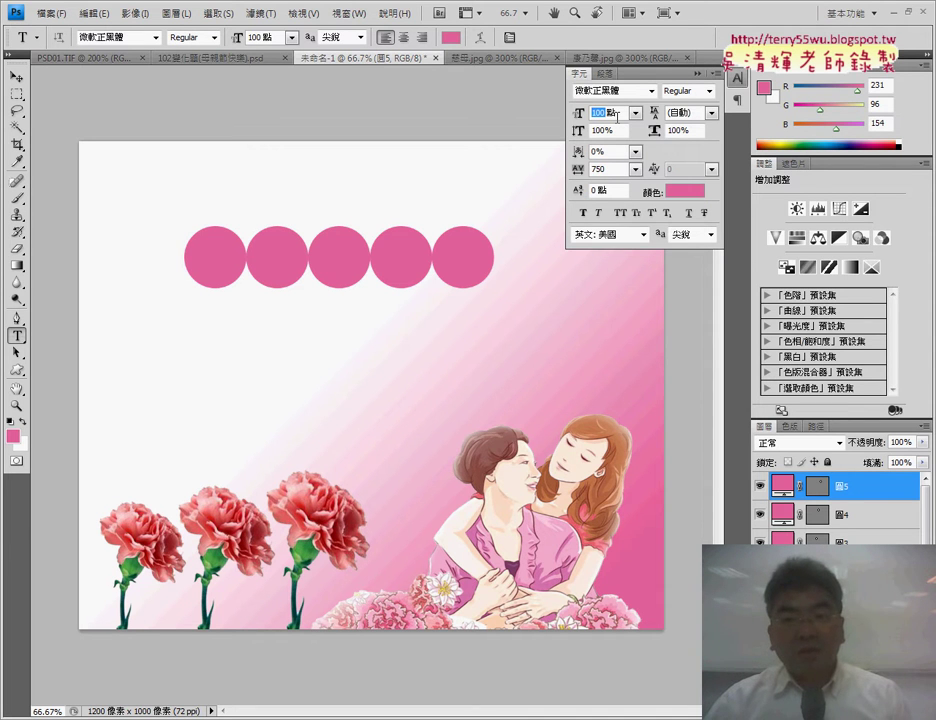
double_click(607, 168)
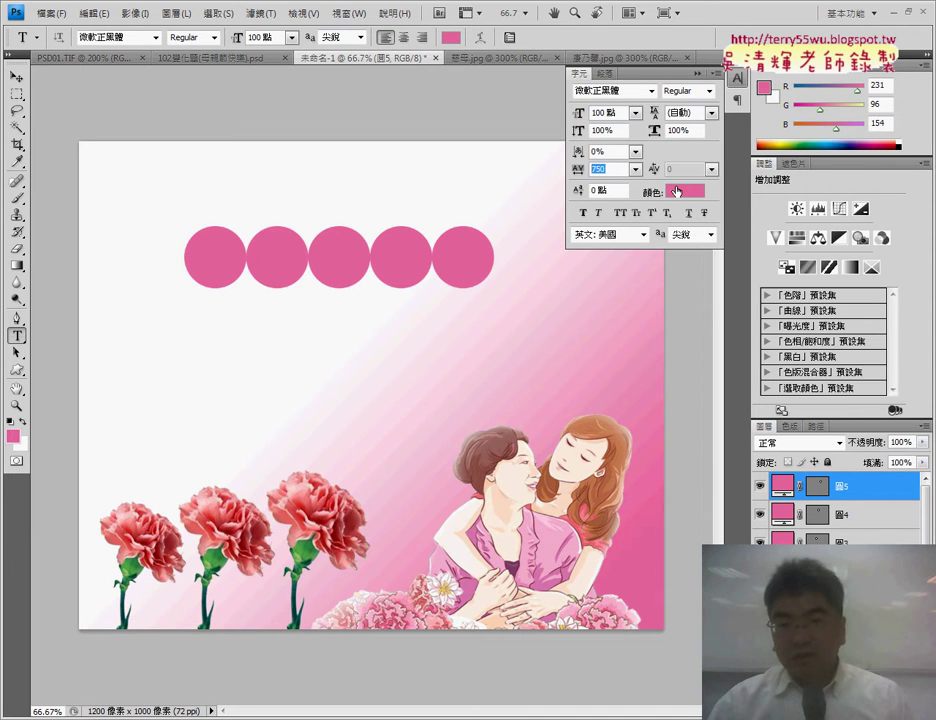
type("0")
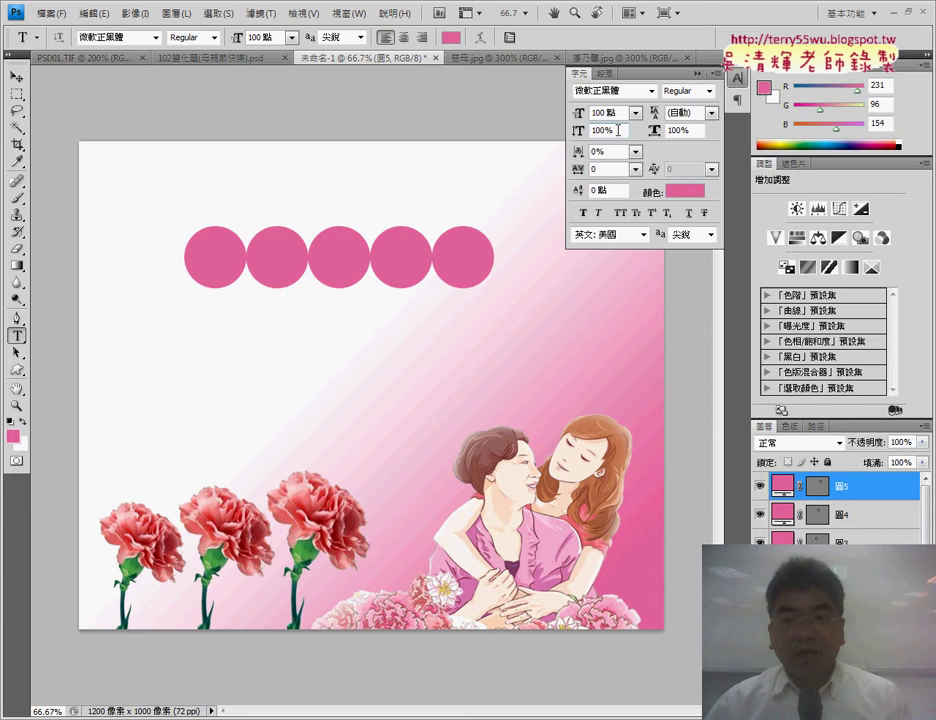
Set the text colour to pale yellow fafba8
left_click(686, 192)
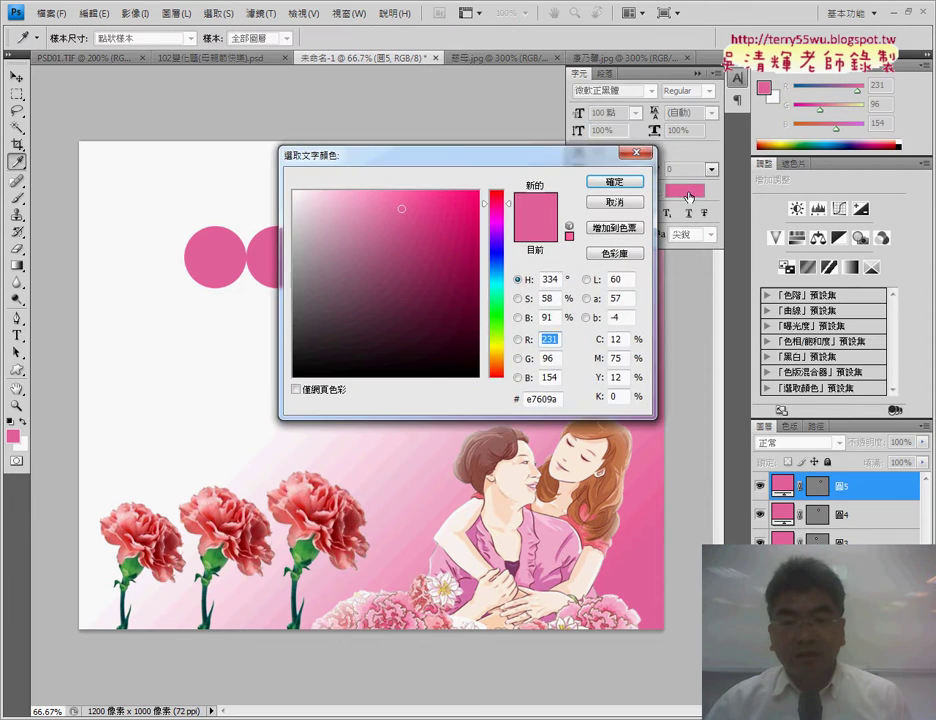
left_click(495, 346)
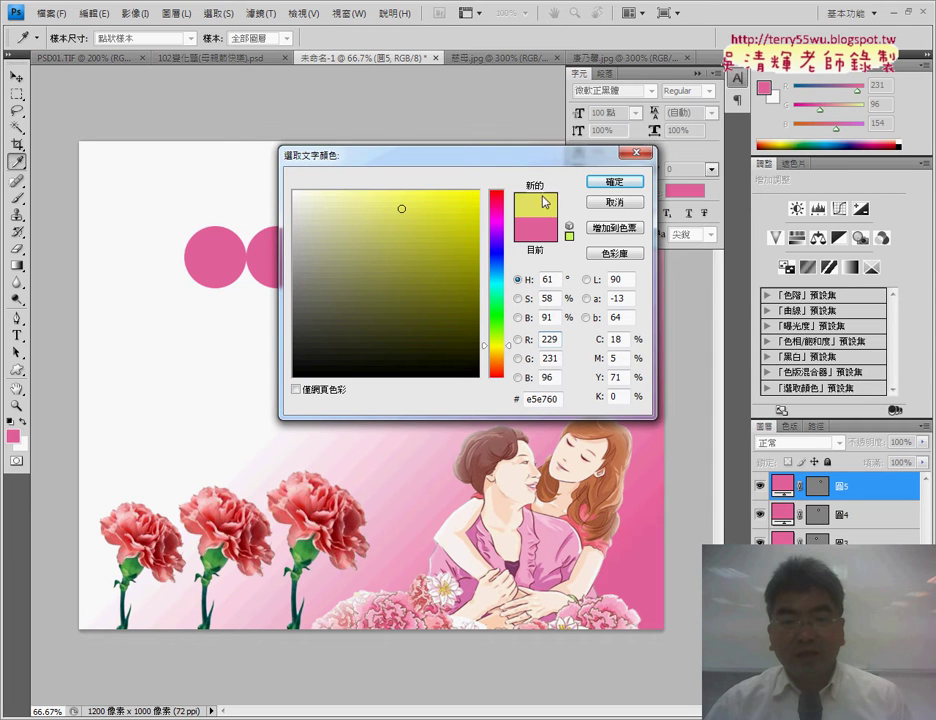
left_click_drag(385, 202, 355, 192)
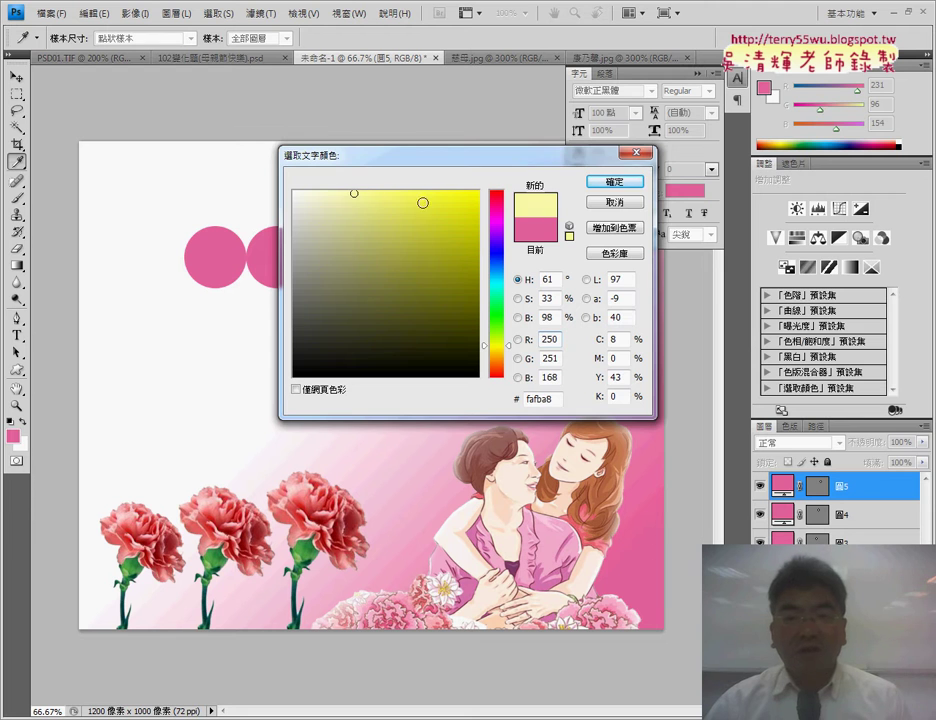
left_click(614, 182)
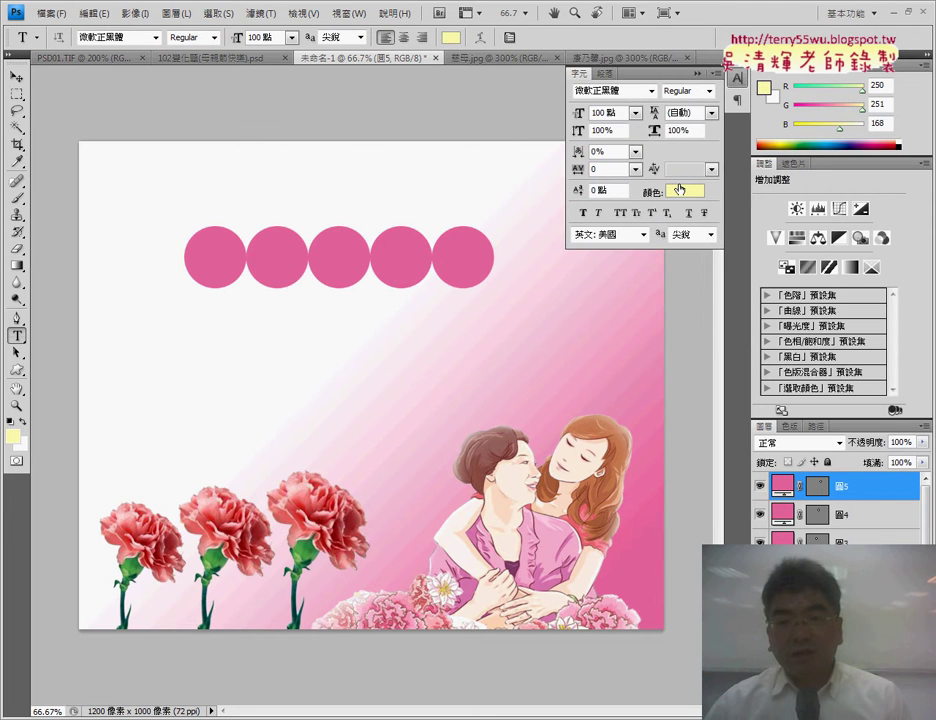
Keep the 微軟正黑體 font and start a text line in the first pink circle
left_click(651, 91)
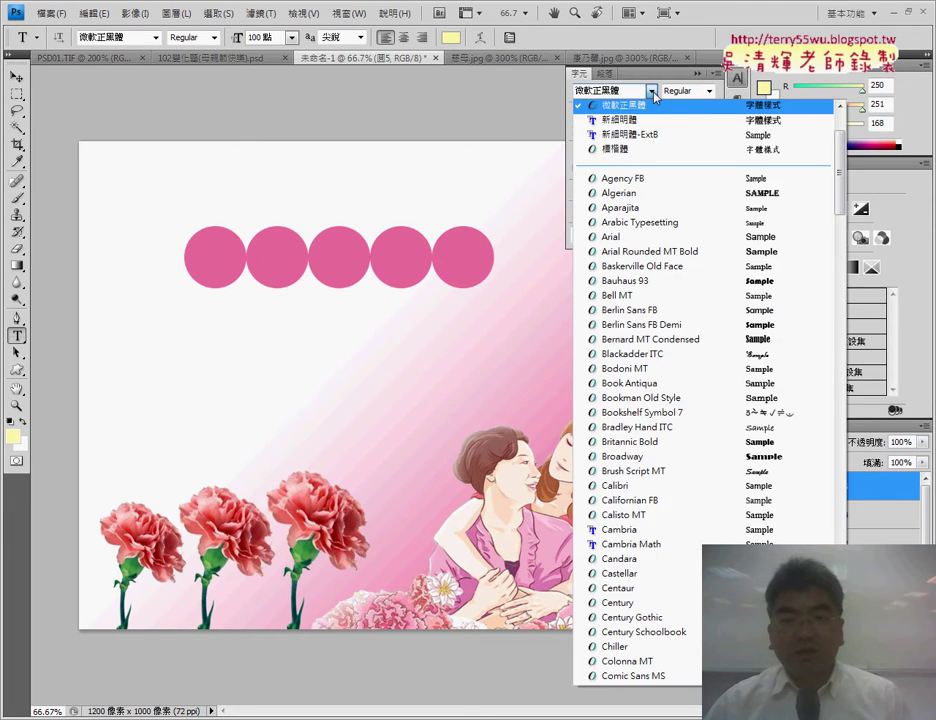
left_click(651, 91)
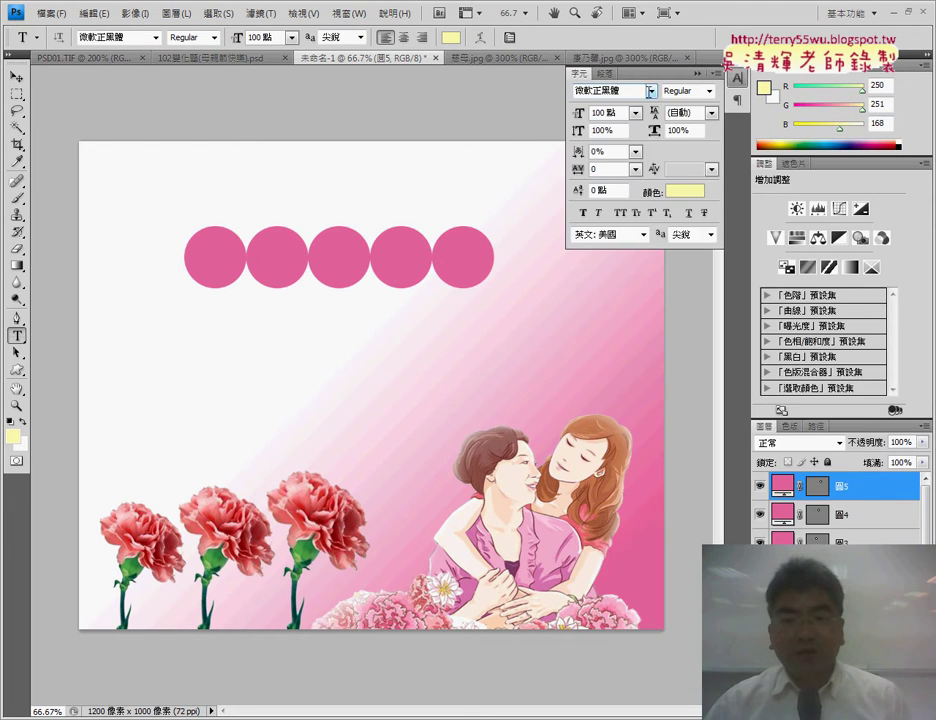
left_click(206, 263)
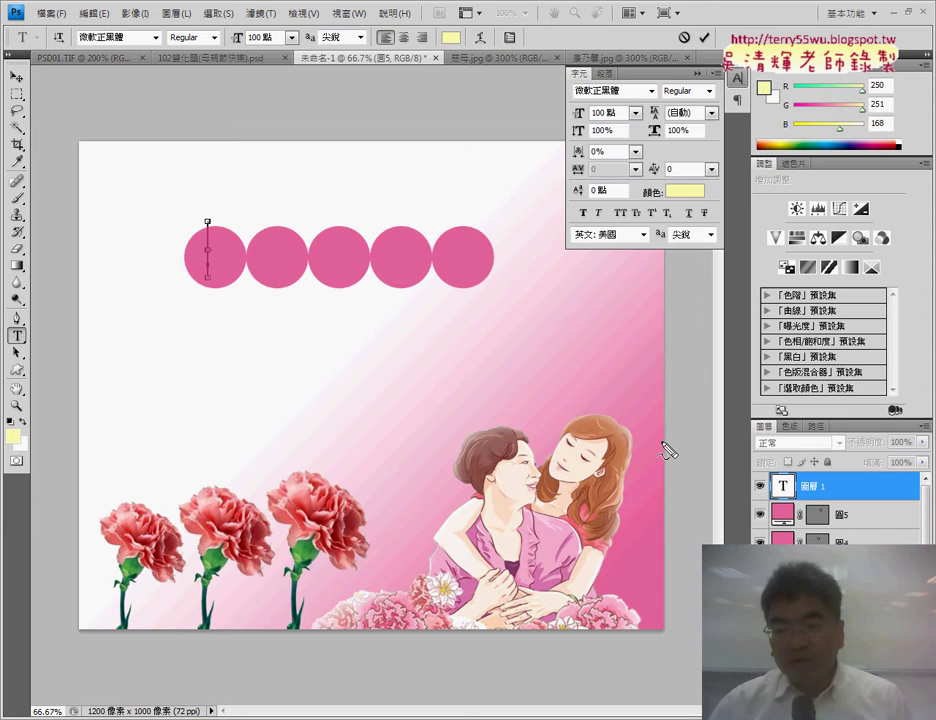
left_click_drag(836, 478, 822, 512)
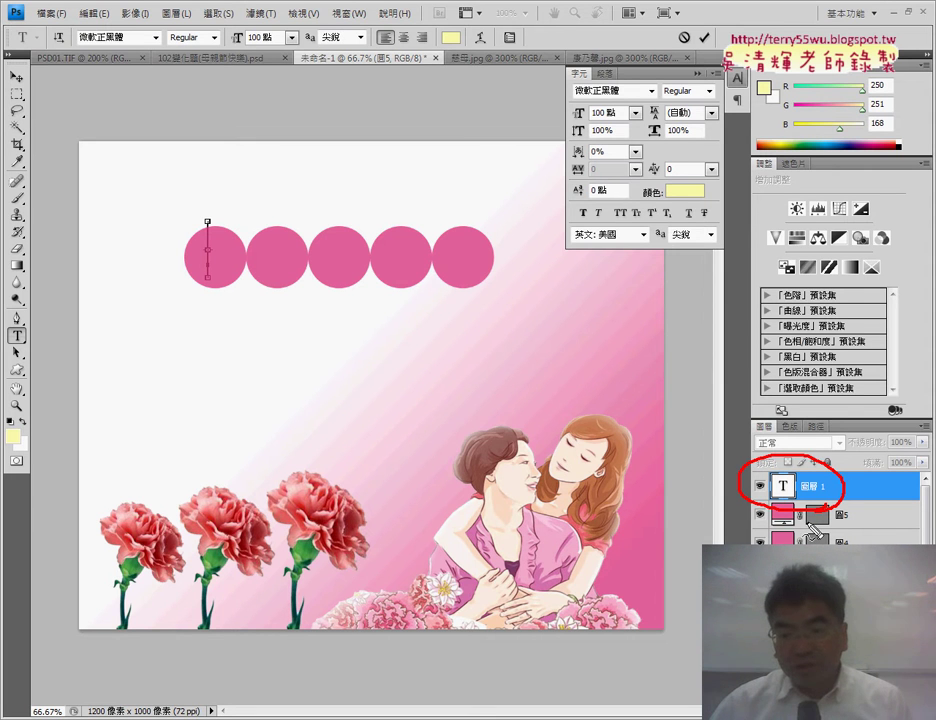
left_click_drag(712, 548, 806, 507)
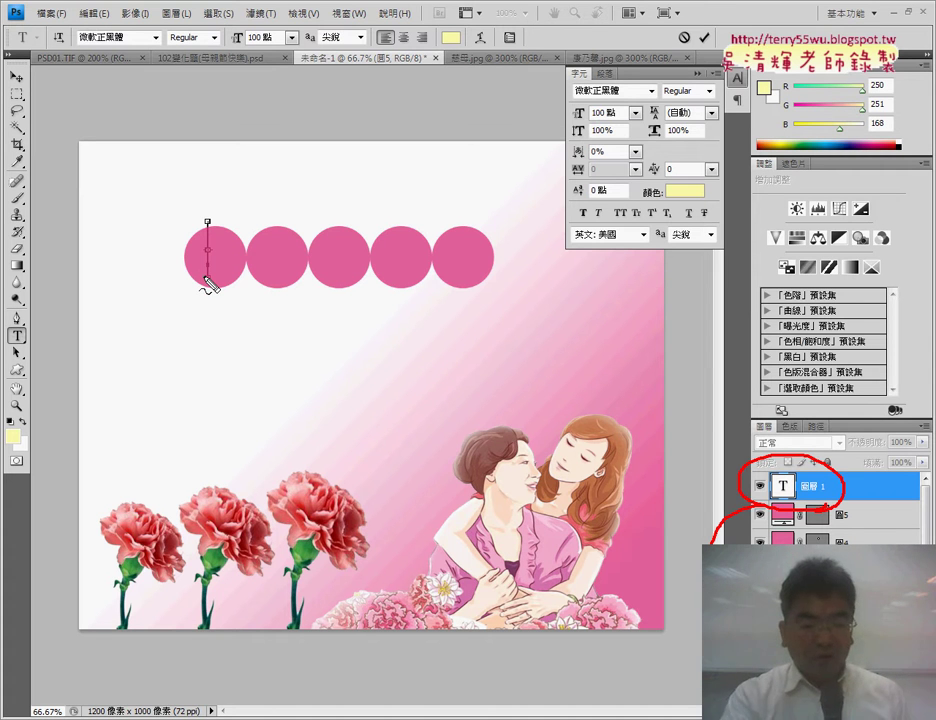
key("Escape")
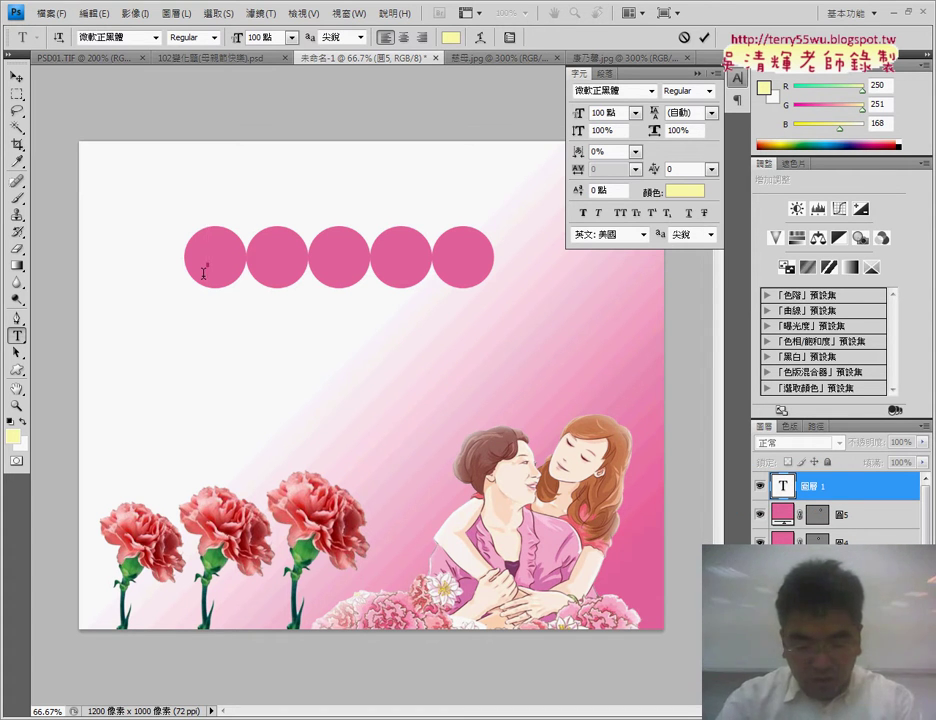
Enter 母親節快樂 as the title text and select all of it
type("母")
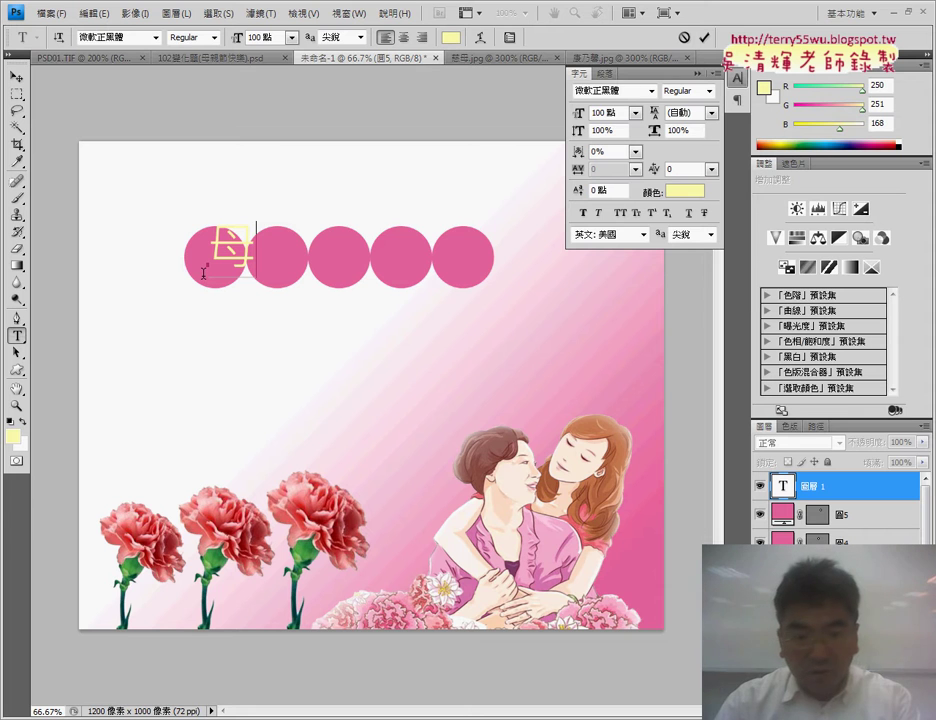
key("BackSpace")
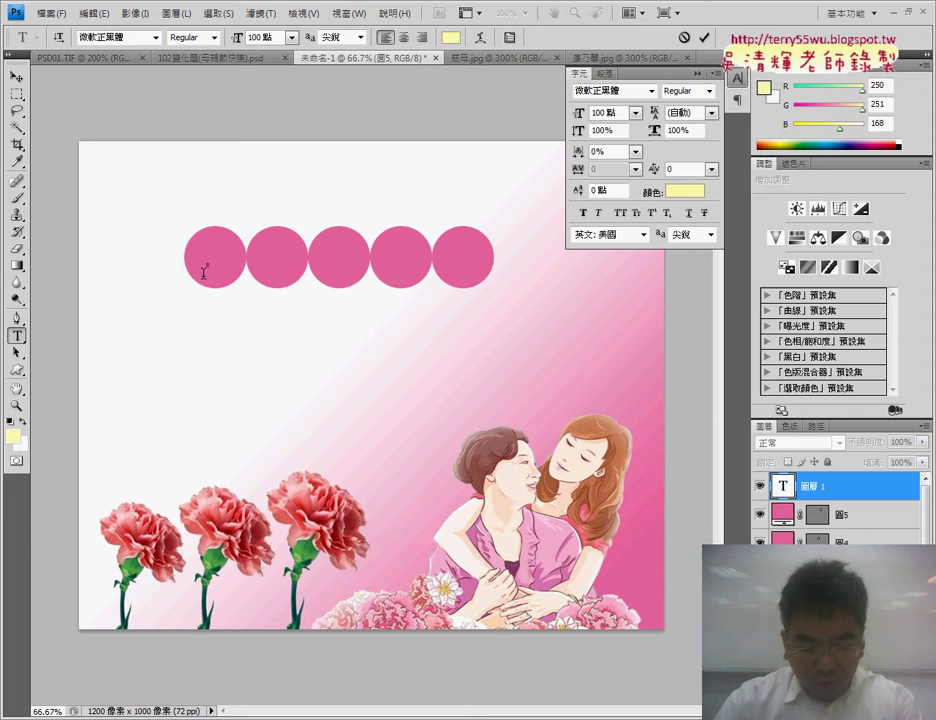
type("母")
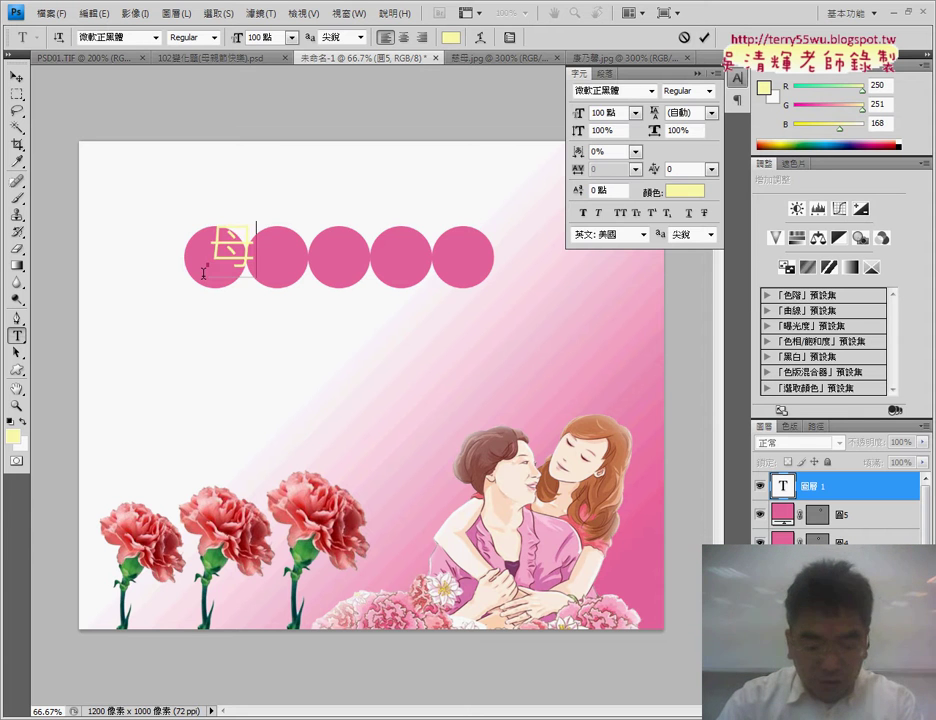
type("親")
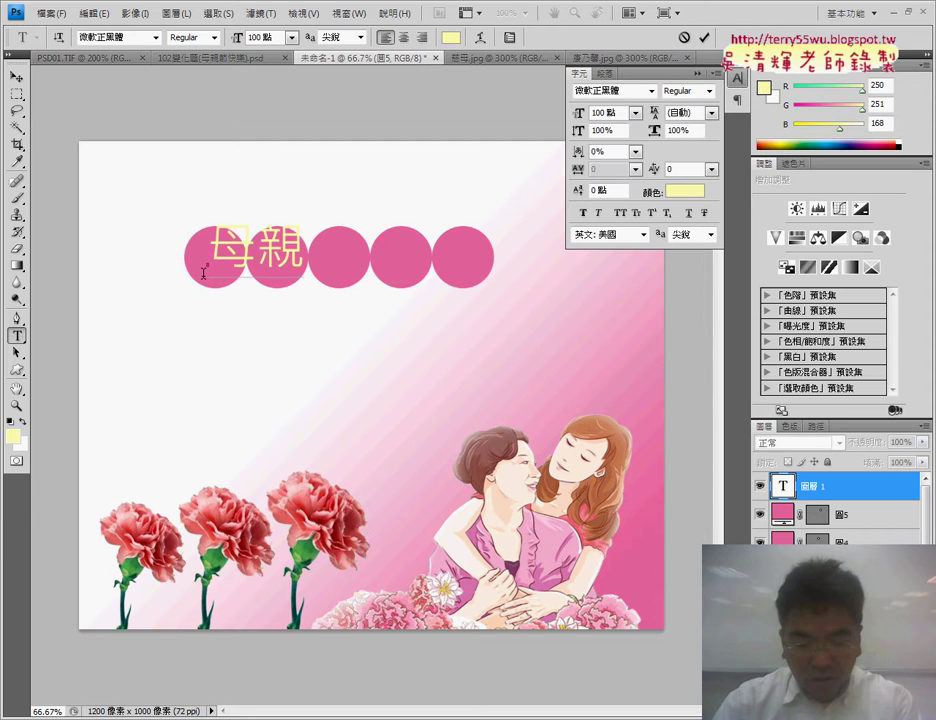
type("節快樂")
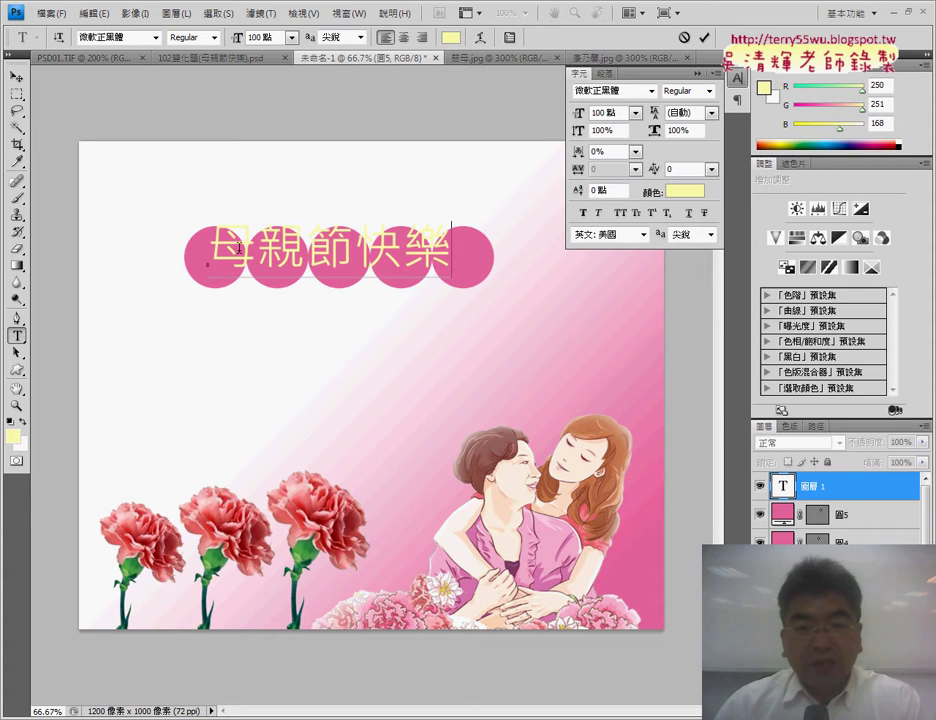
left_click_drag(230, 246, 458, 250)
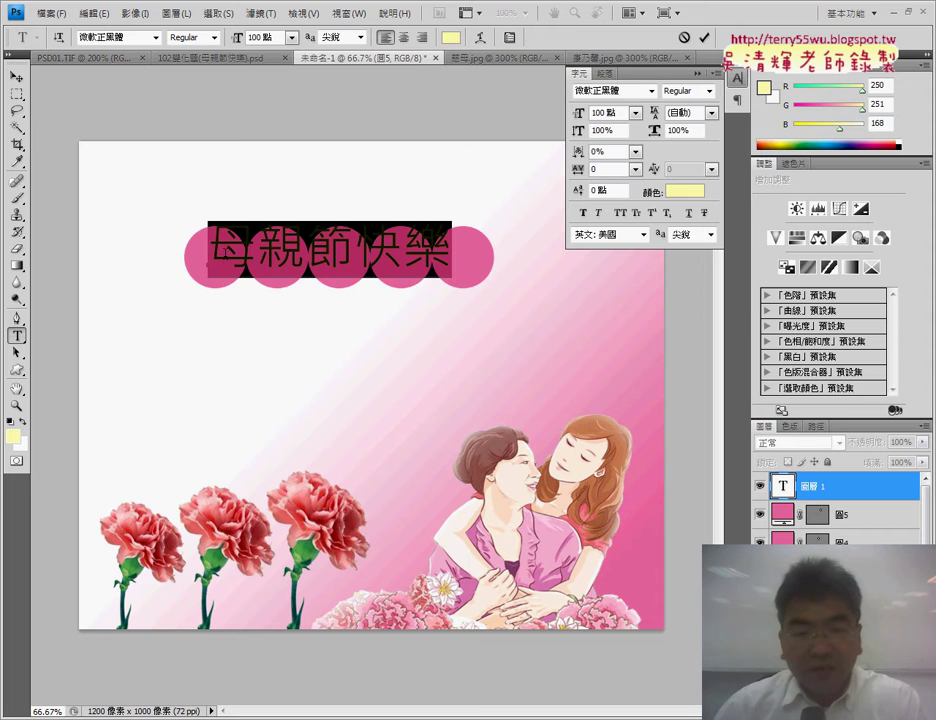
left_click(256, 248)
left_click_drag(207, 264, 456, 258)
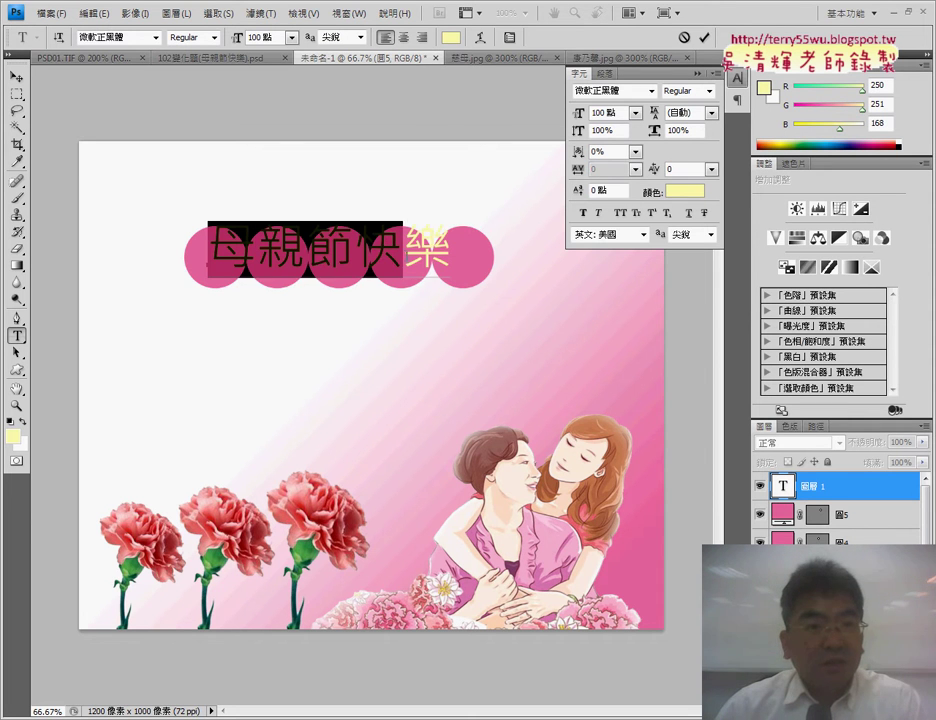
left_click(635, 113)
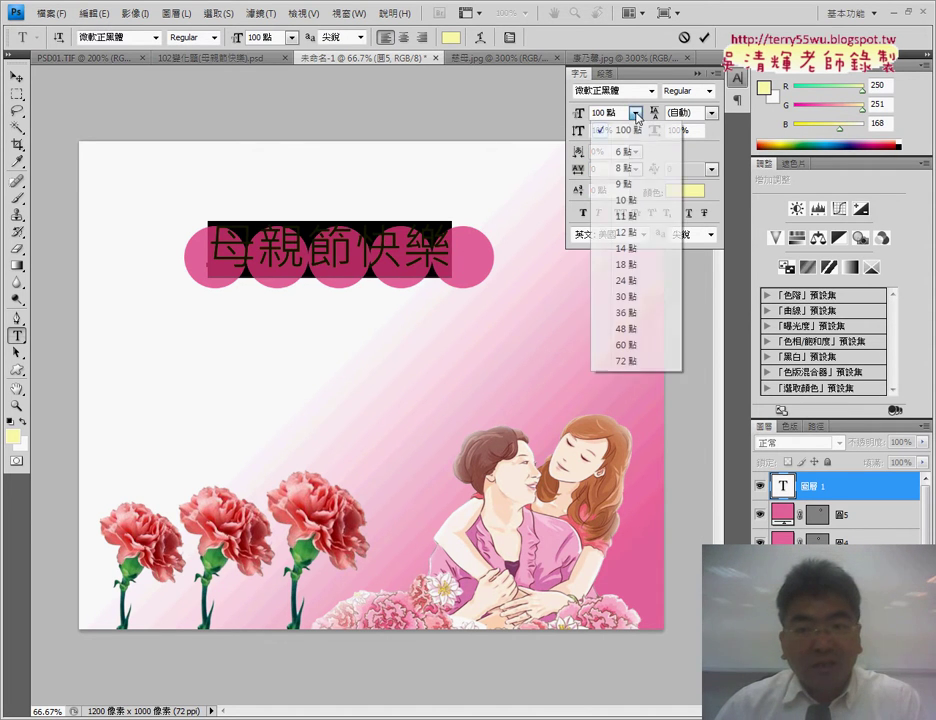
left_click(627, 360)
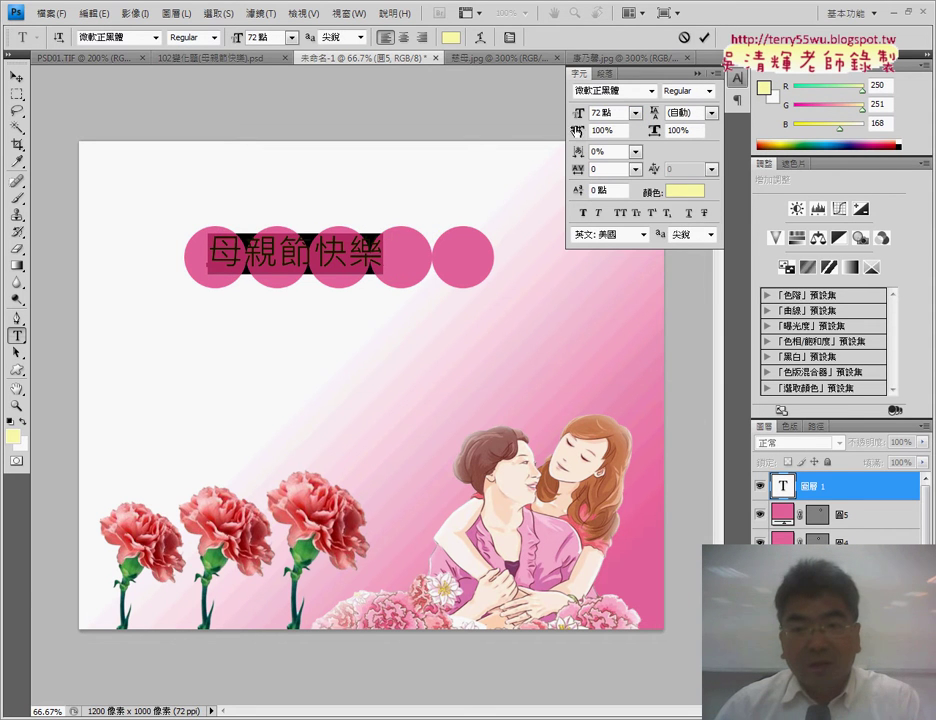
left_click(597, 113)
type("100")
key("Return")
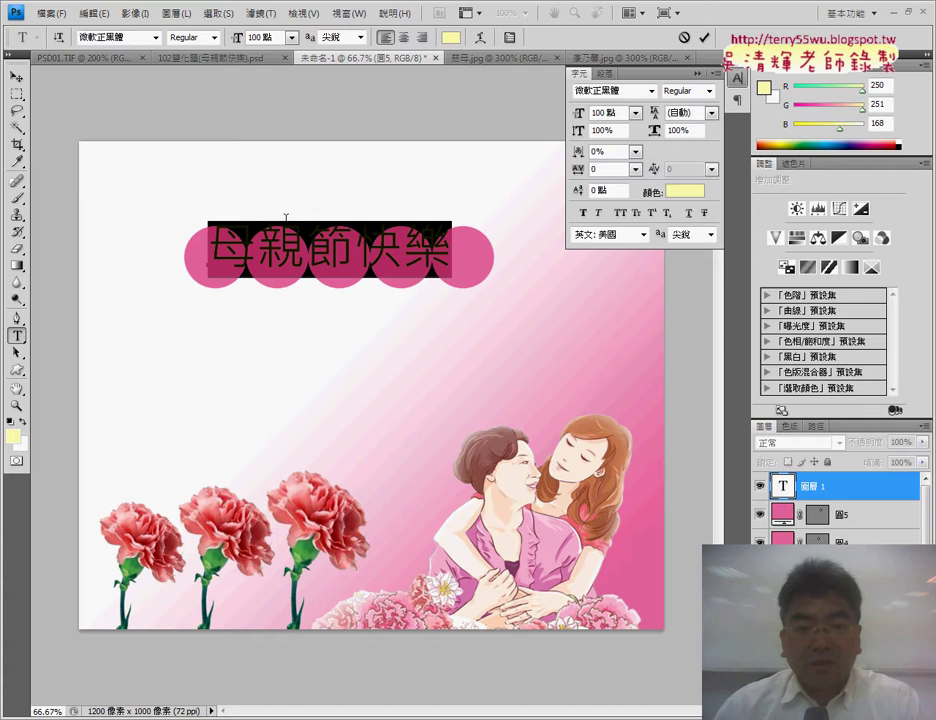
key("ctrl+h")
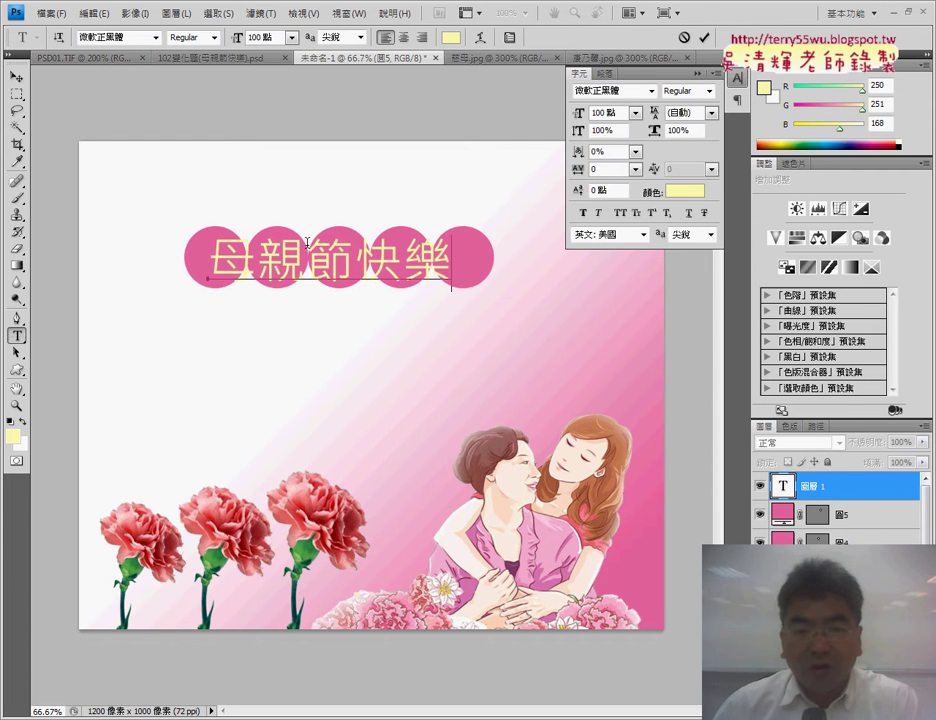
left_click(307, 250)
left_click_drag(451, 260, 207, 260)
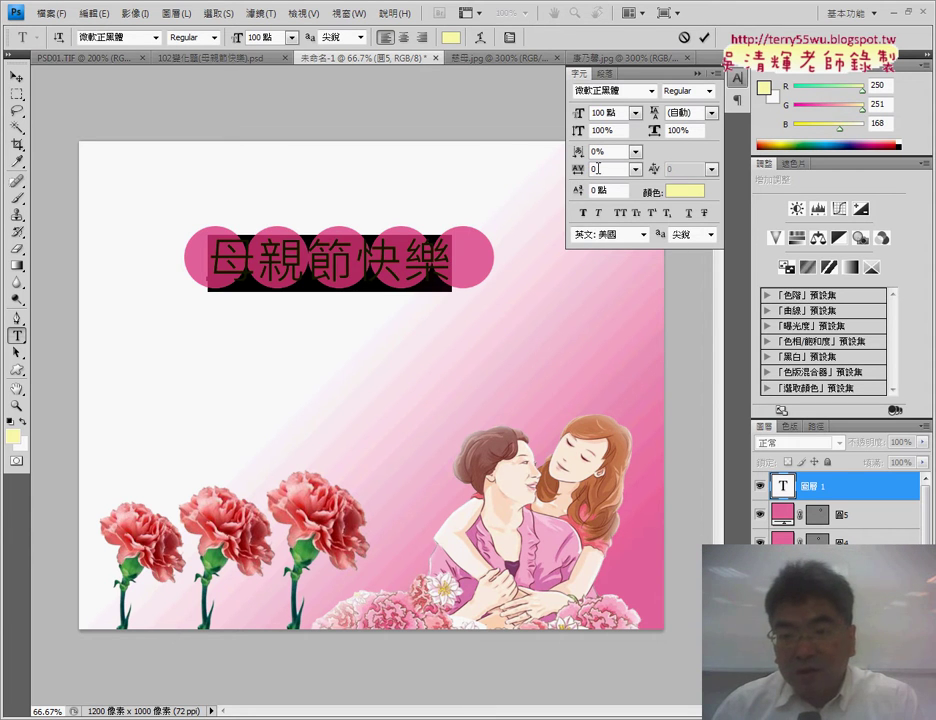
Try tracking presets 50 and 200, then set the font size to 80 pt
left_click(582, 171)
left_click(634, 171)
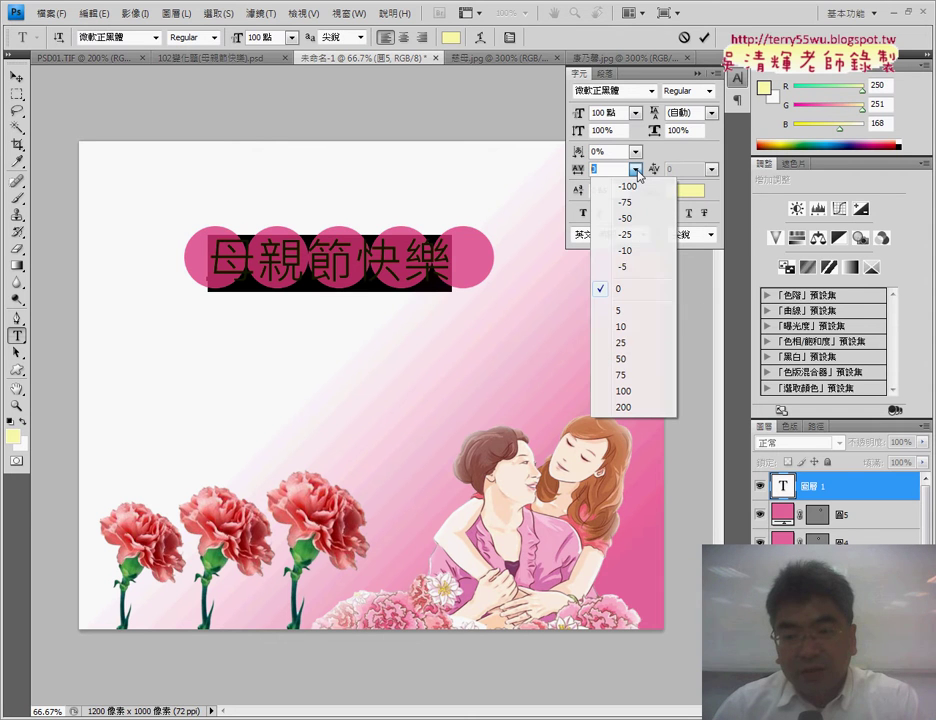
left_click(636, 364)
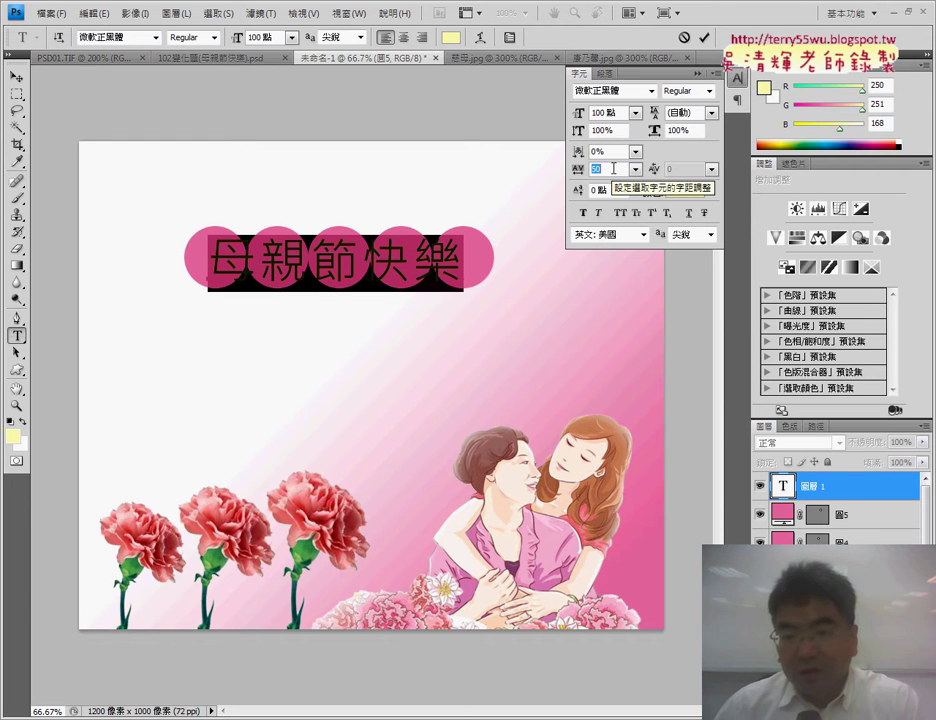
left_click(640, 170)
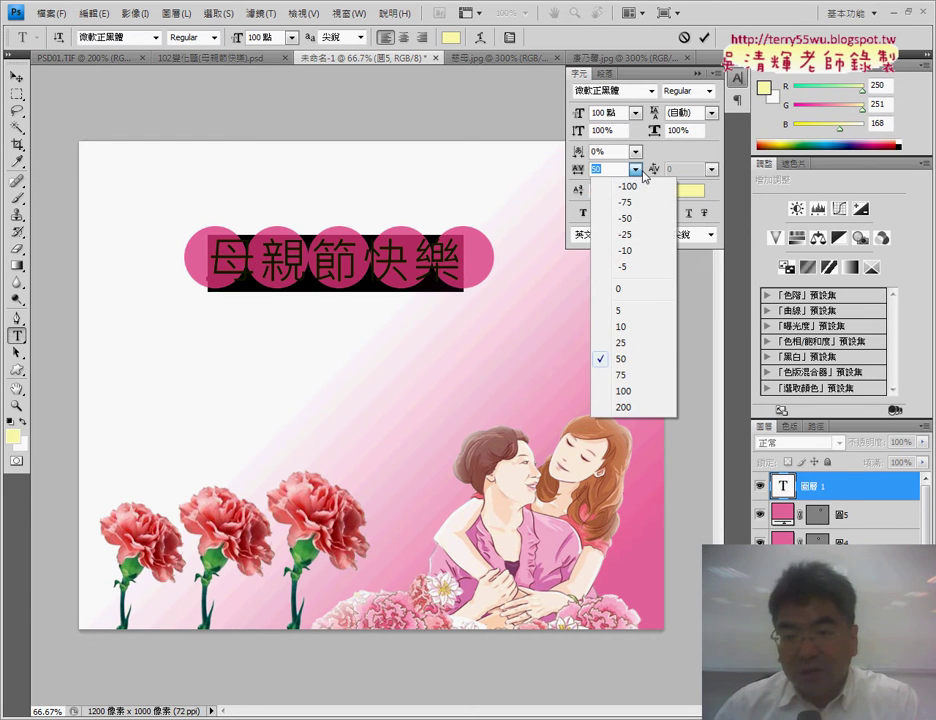
left_click(633, 405)
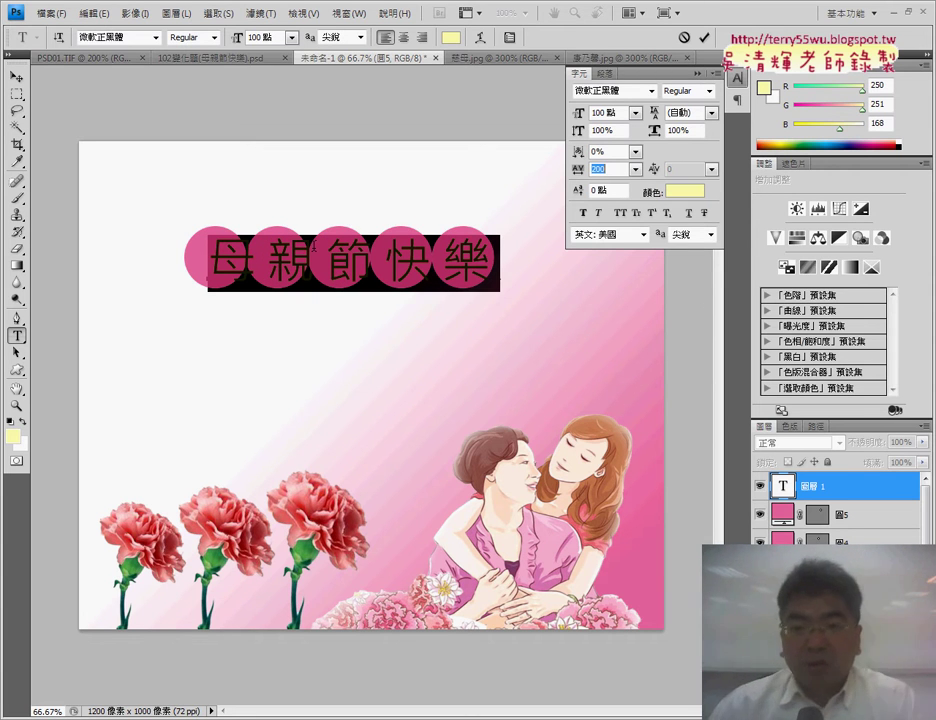
left_click(579, 113)
type("80")
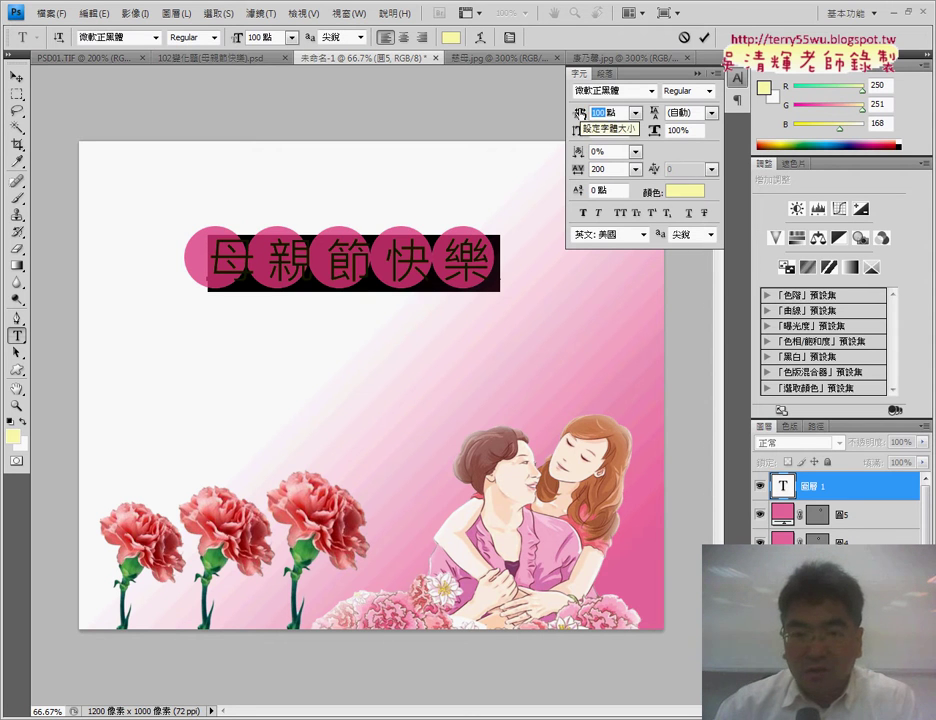
key("Return")
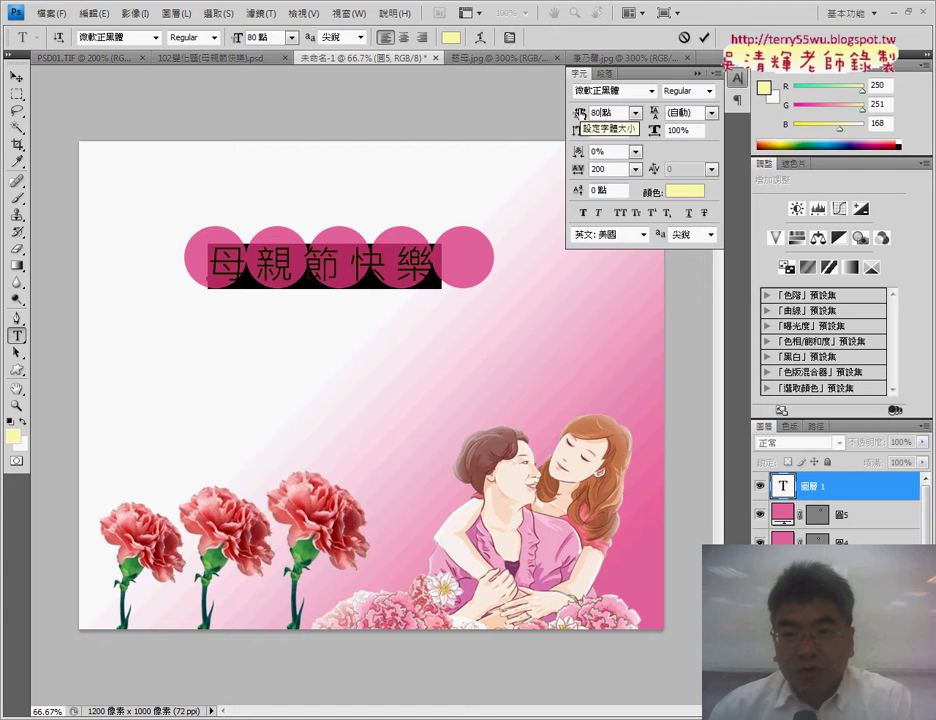
Raise the tracking through 300, 400 and 500 to 550, then commit the text
left_click(626, 170)
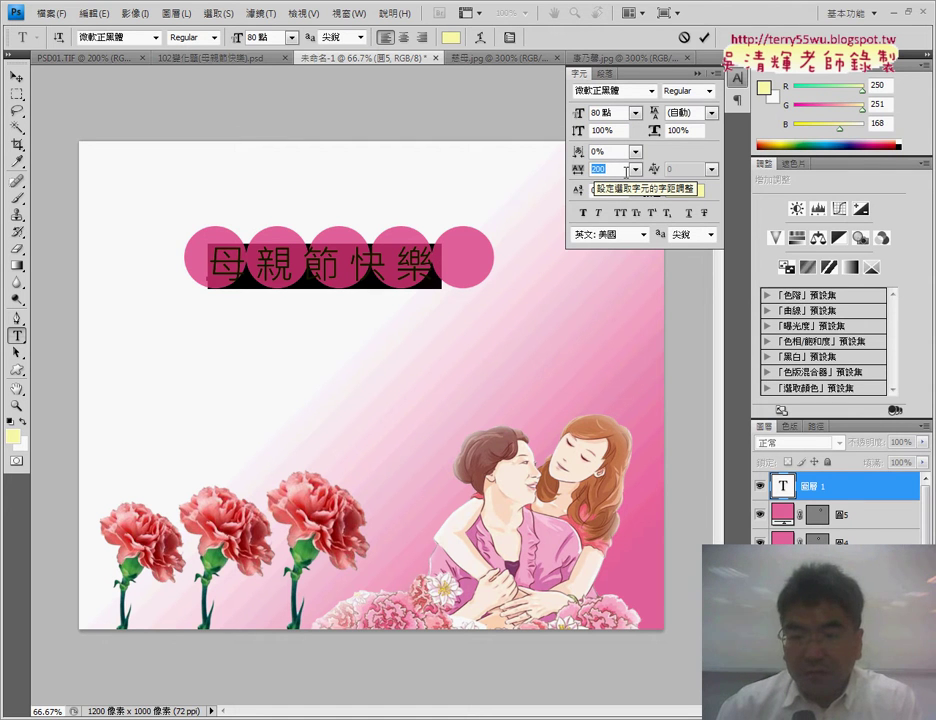
type("300")
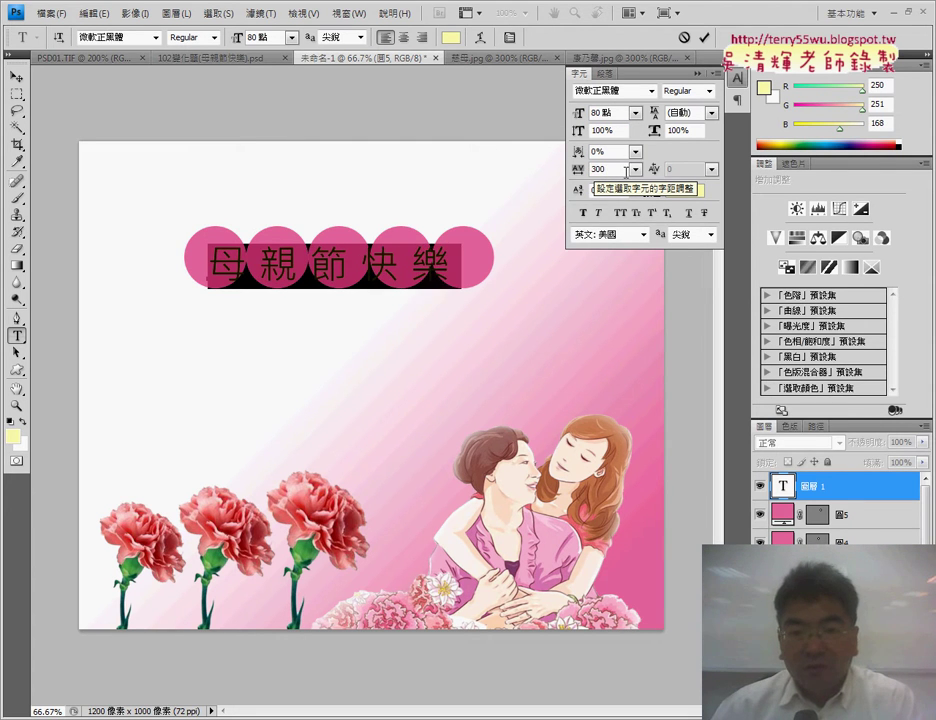
key("Return")
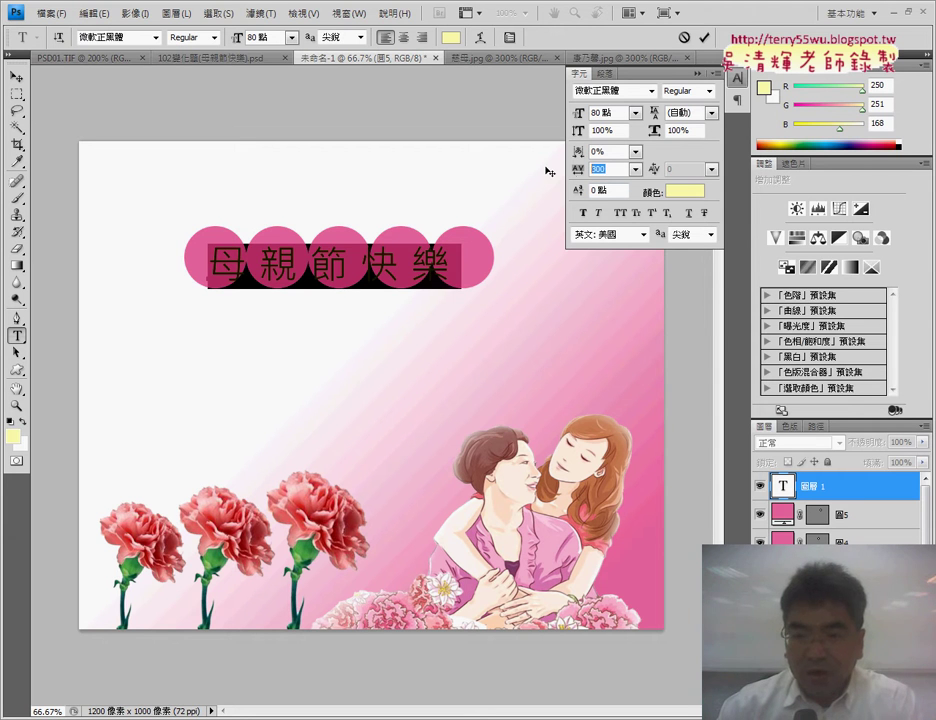
type("400")
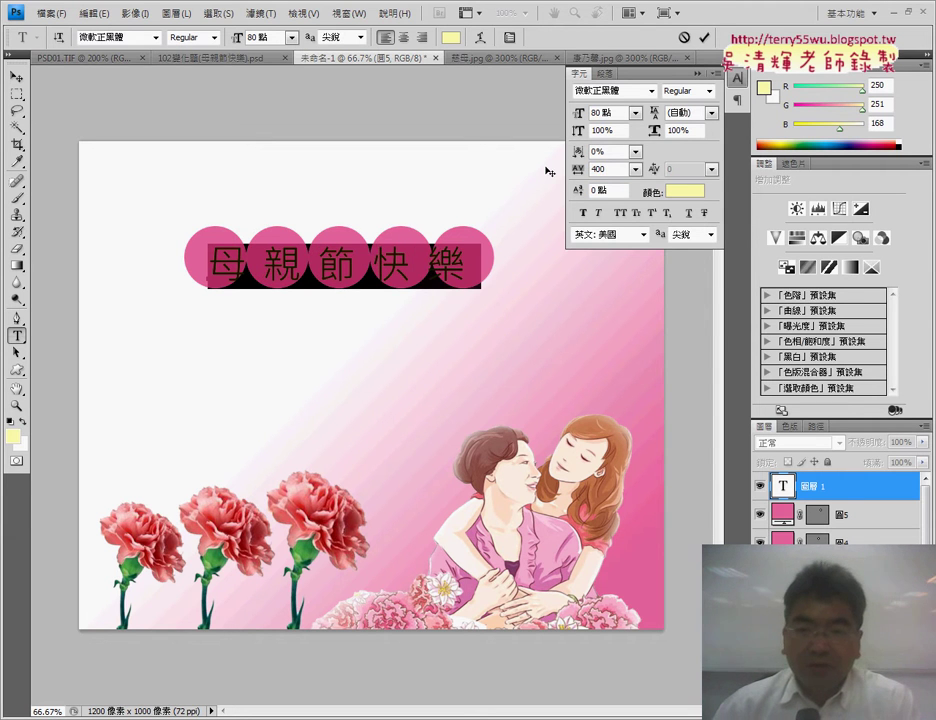
key("Return")
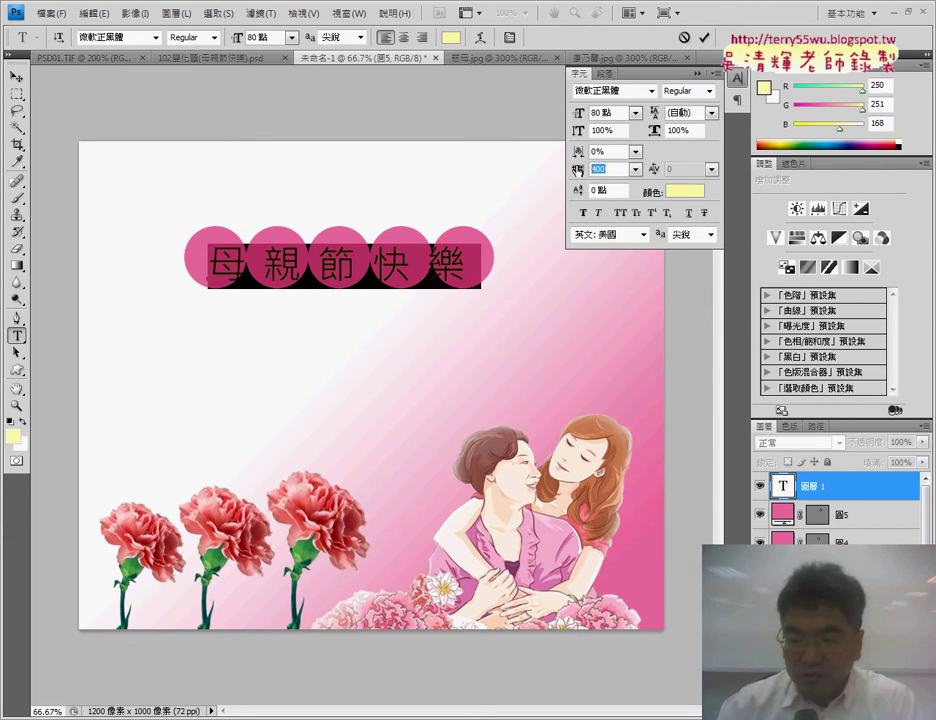
type("450")
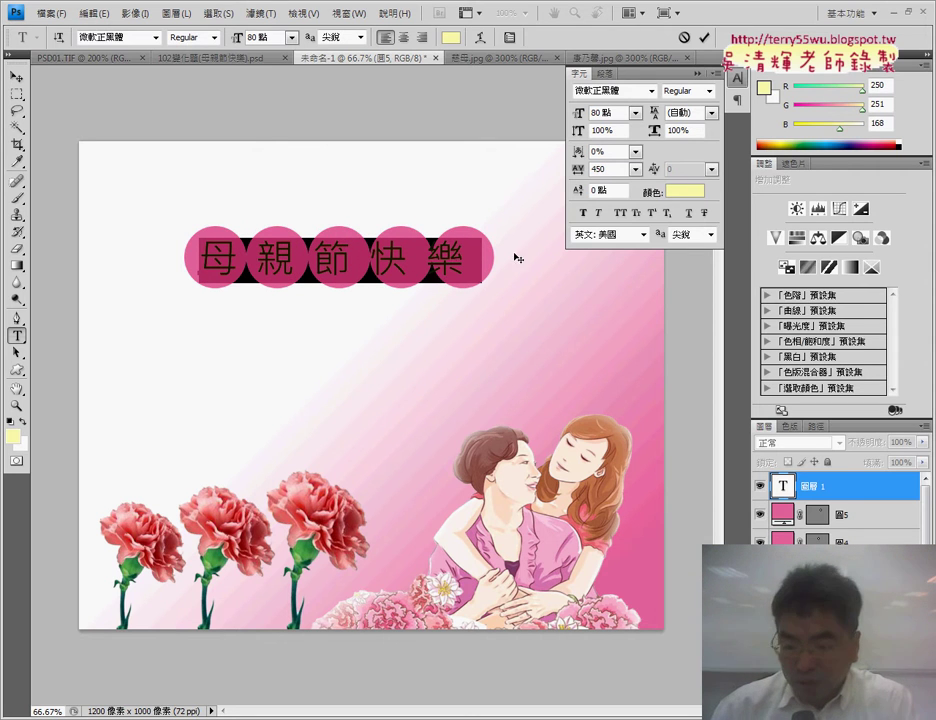
left_click(578, 169)
type("500")
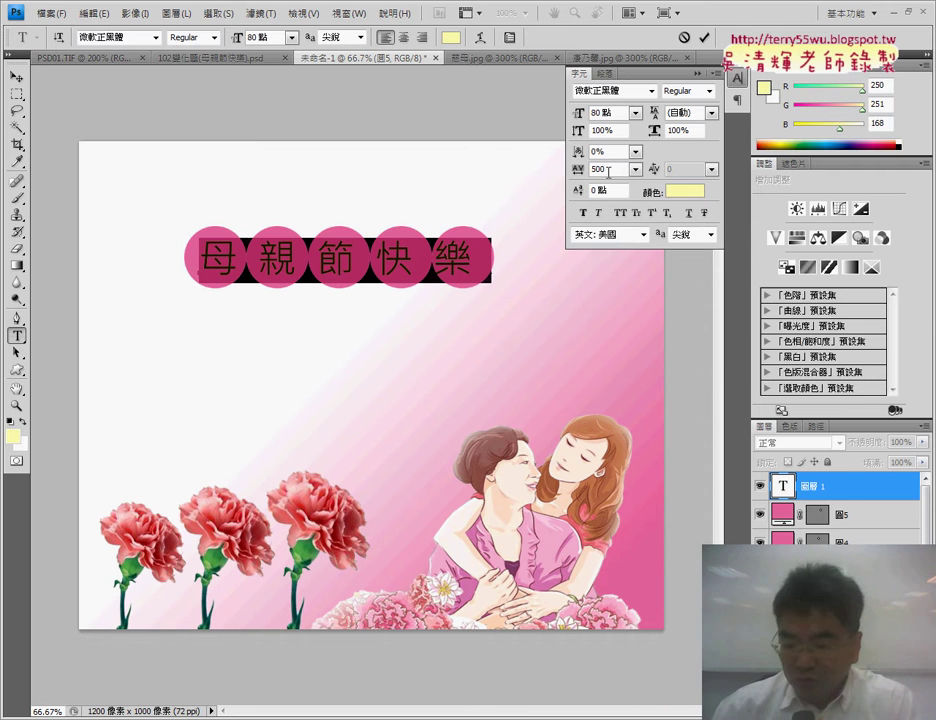
key("Return")
type("550")
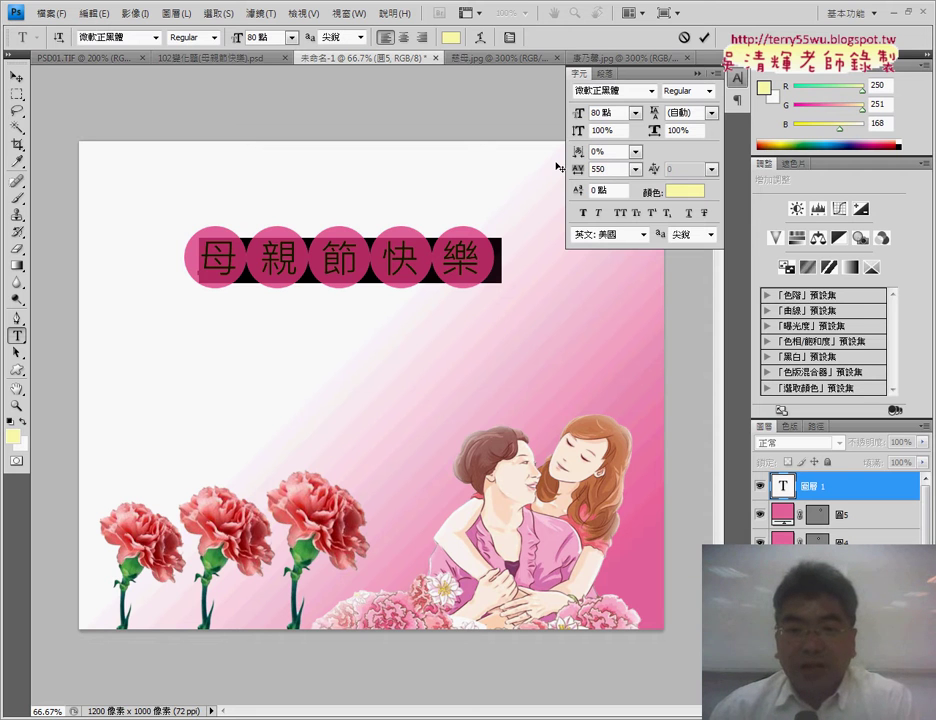
left_click(705, 38)
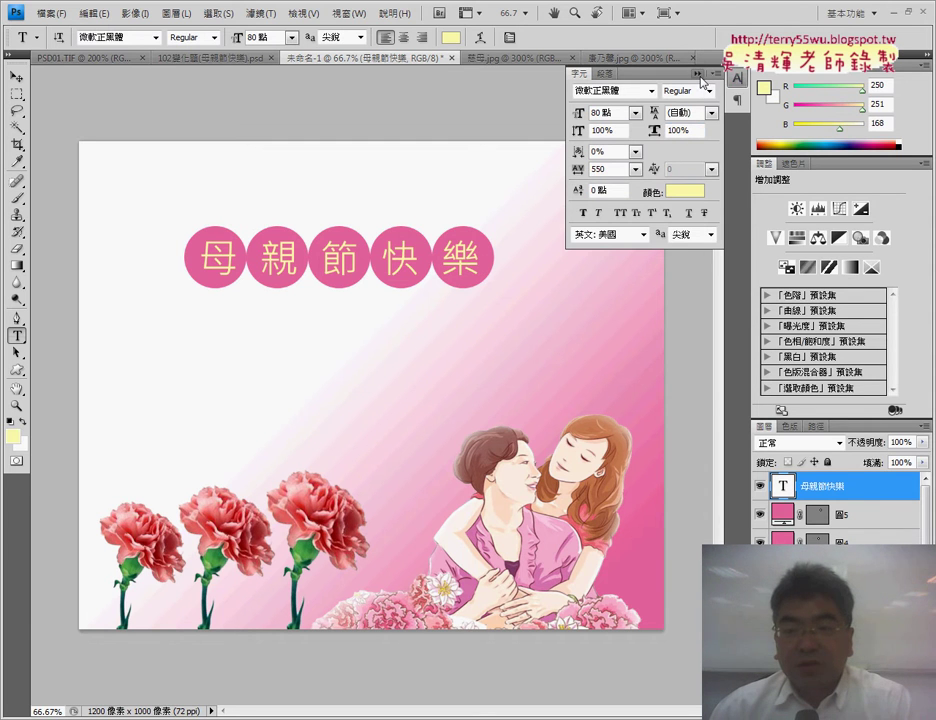
Collapse the Character panel and switch to the Move tool
left_click(699, 75)
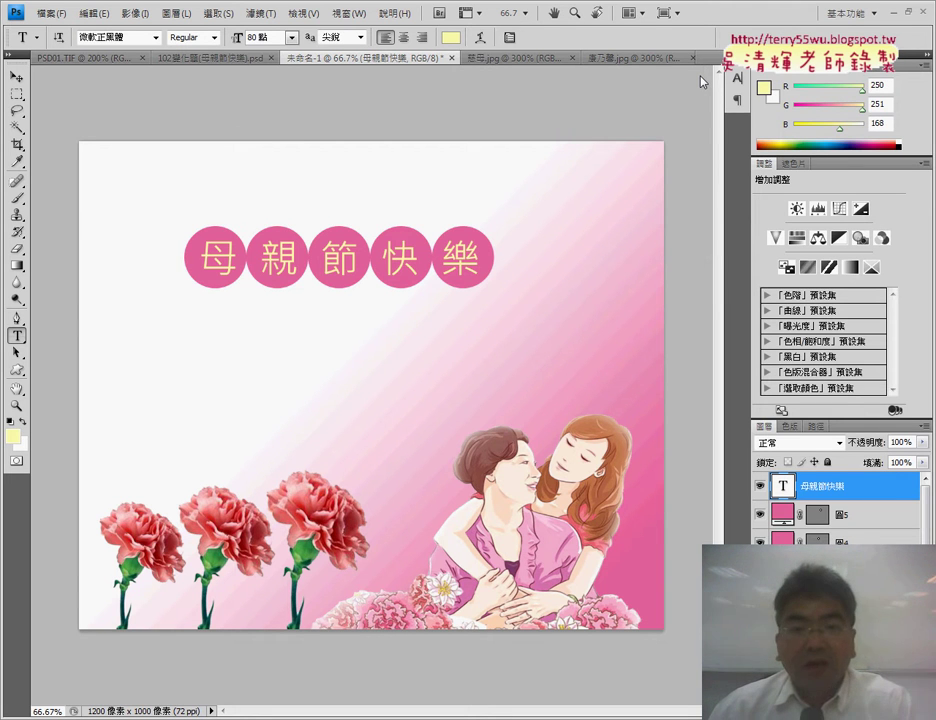
left_click(17, 76)
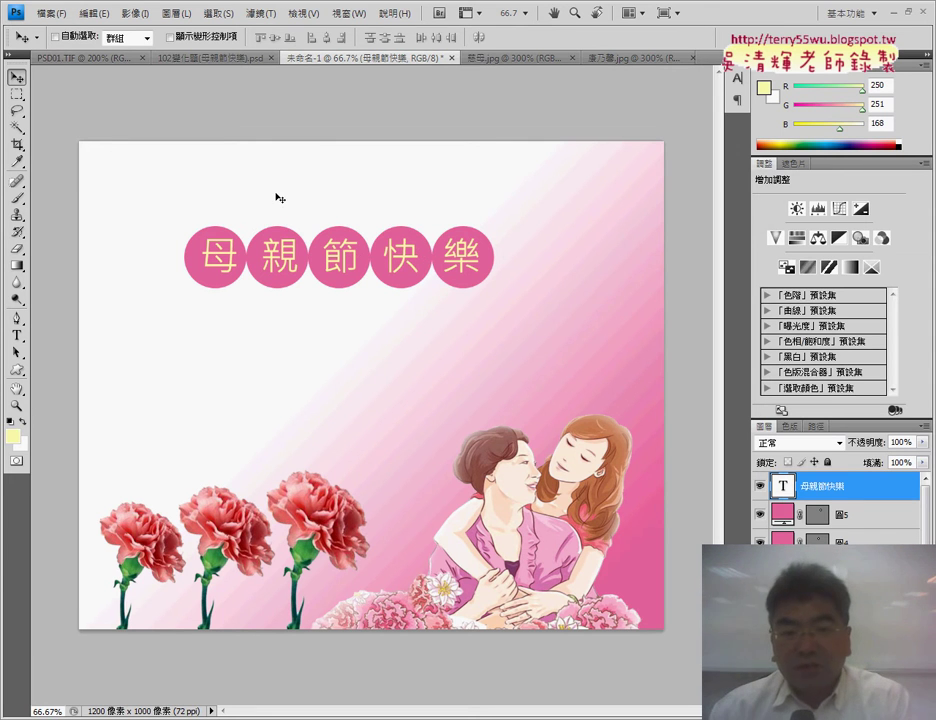
Free-transform the 母親節快樂 title: enlarge slightly, shift, reduce tilt, and apply
key("ctrl+t")
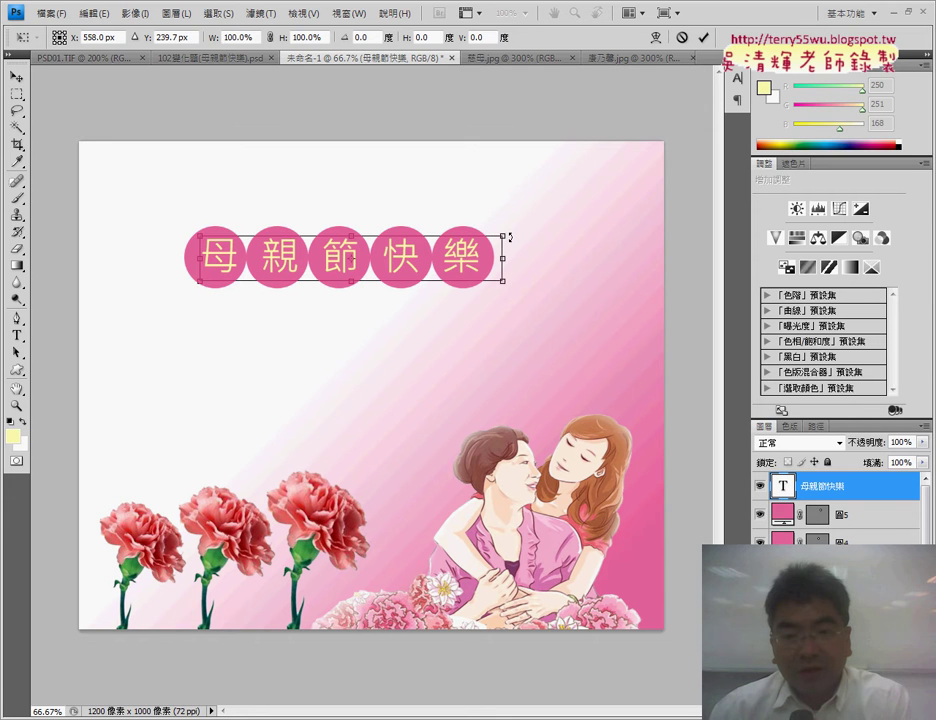
left_click_drag(504, 234, 531, 225)
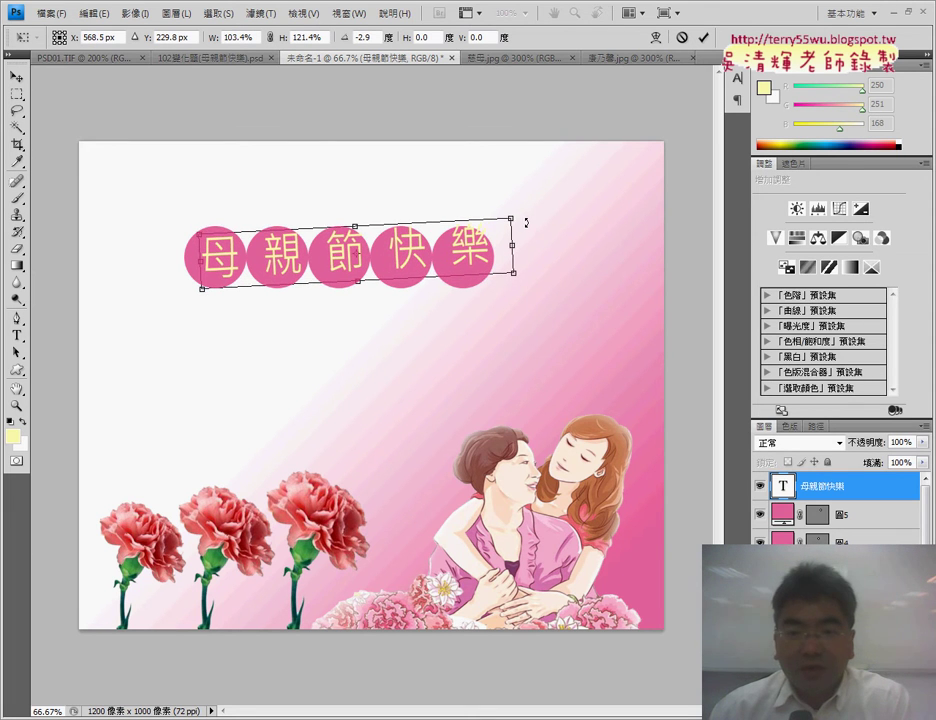
left_click_drag(467, 250, 465, 254)
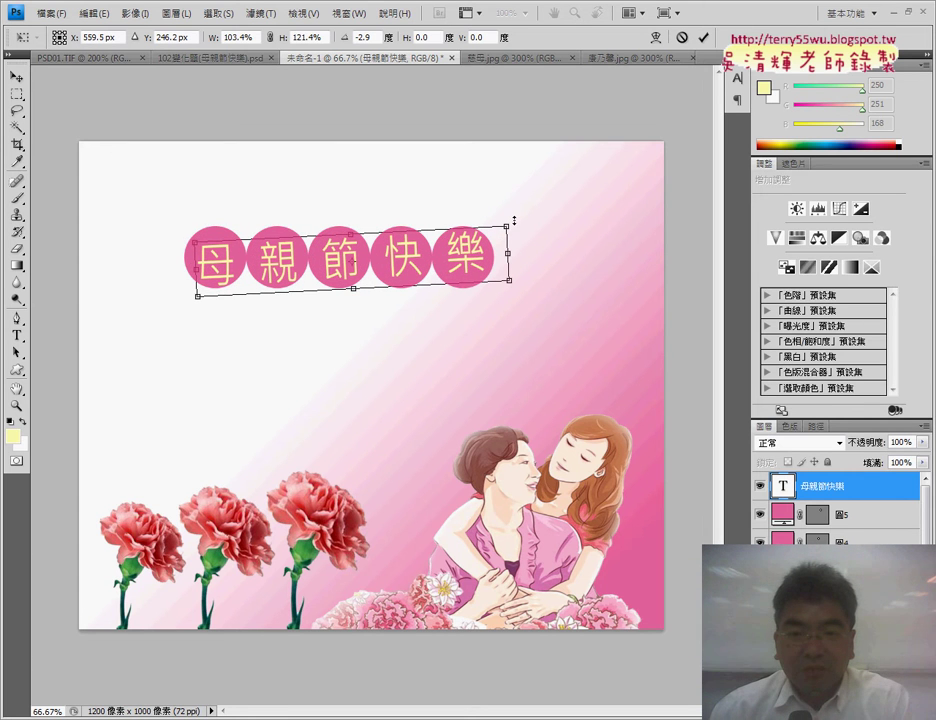
left_click_drag(516, 222, 516, 225)
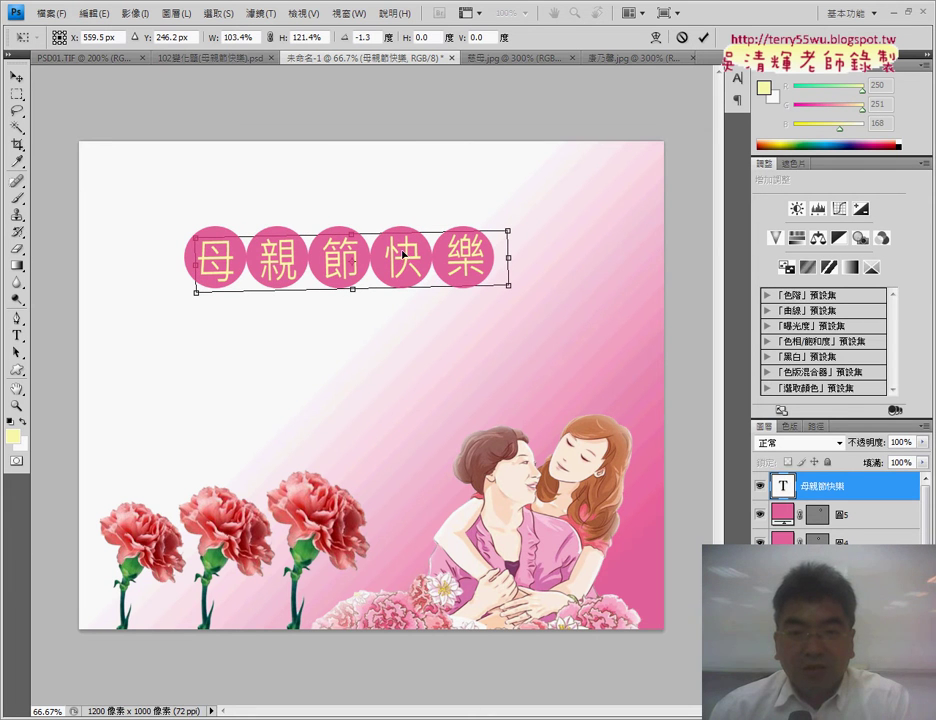
left_click_drag(405, 256, 406, 254)
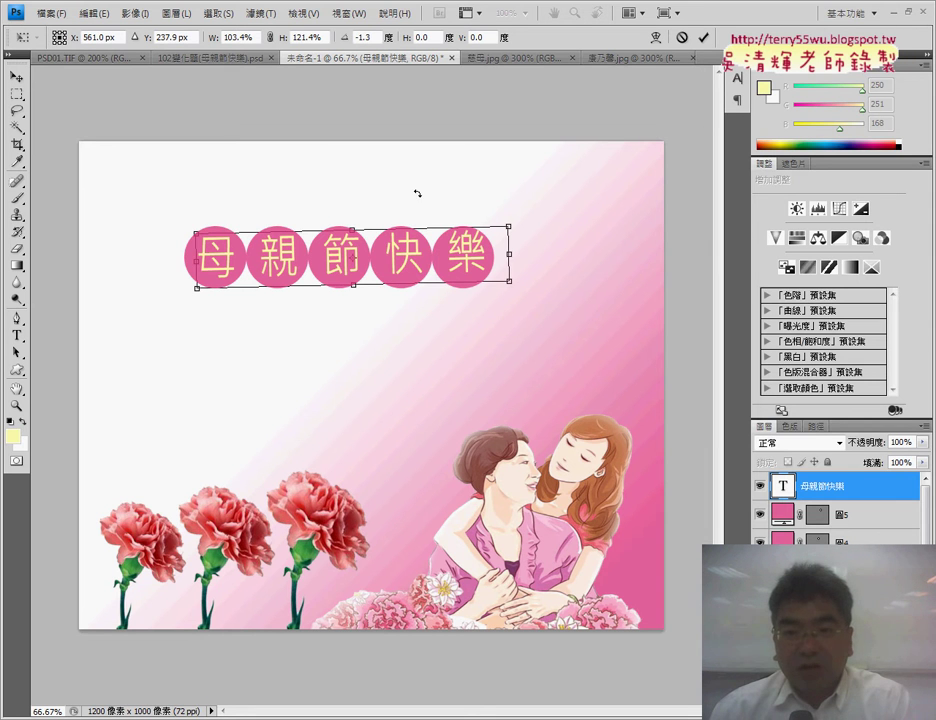
left_click(704, 37)
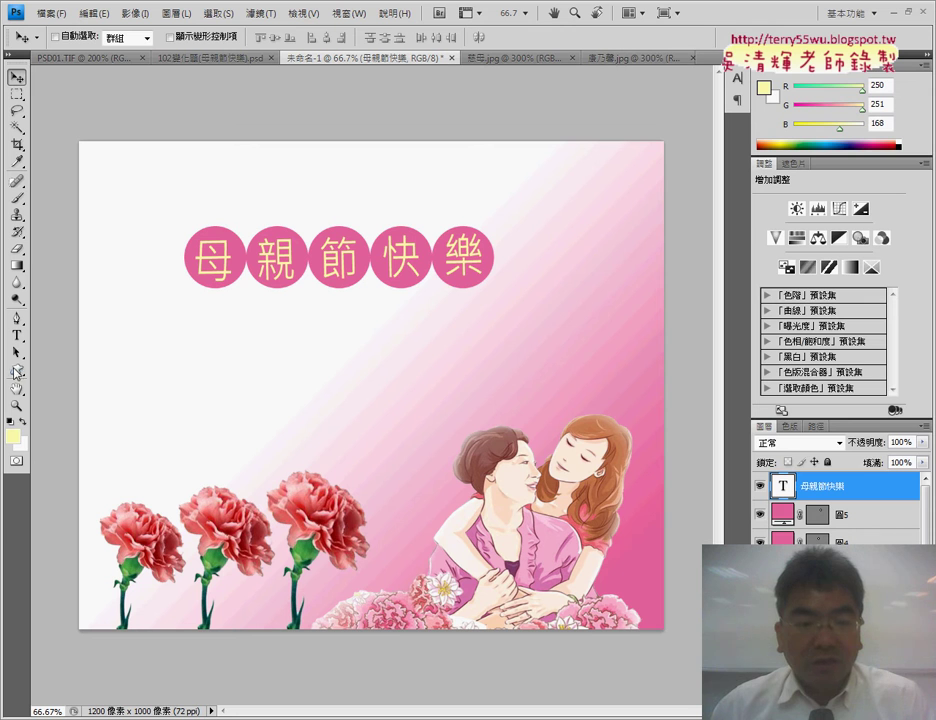
Select the Custom Shape Tool and open the shape picker's shape sets menu
left_click(17, 372)
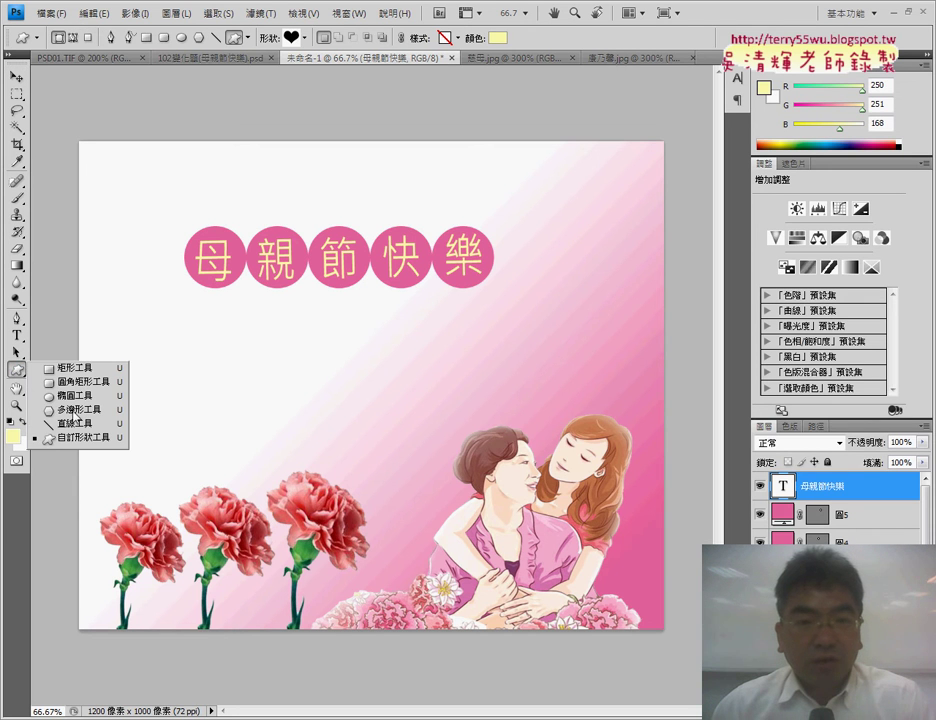
left_click(75, 437)
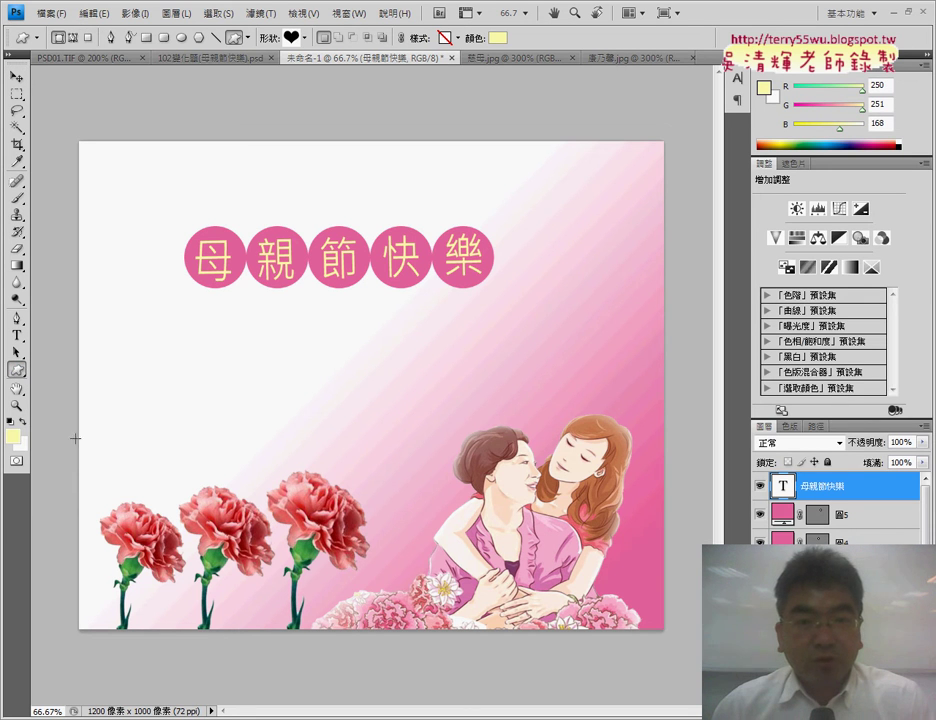
left_click(304, 38)
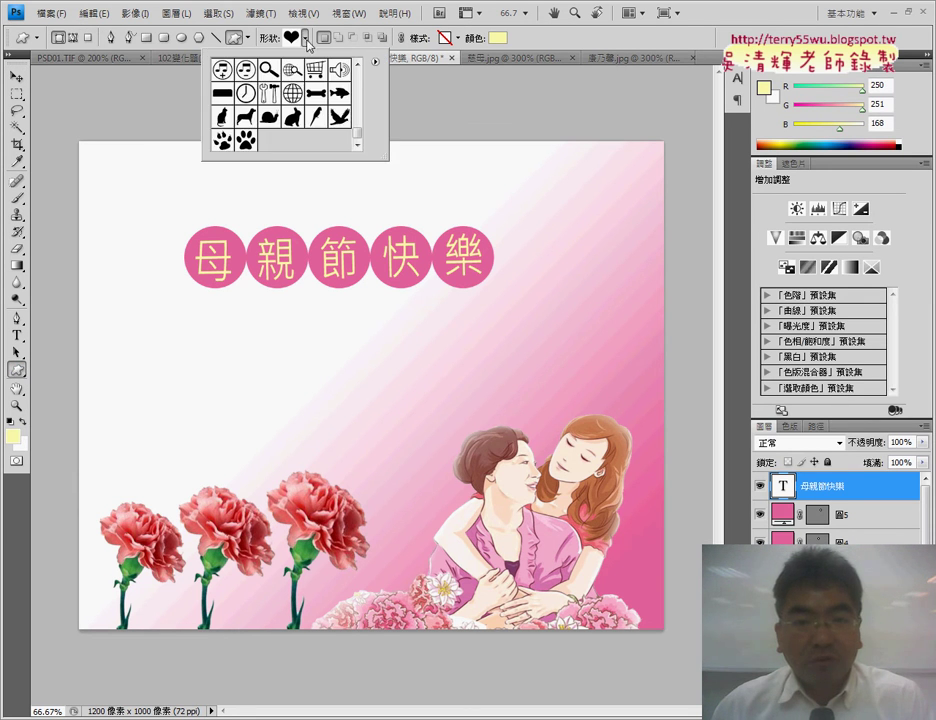
left_click(375, 62)
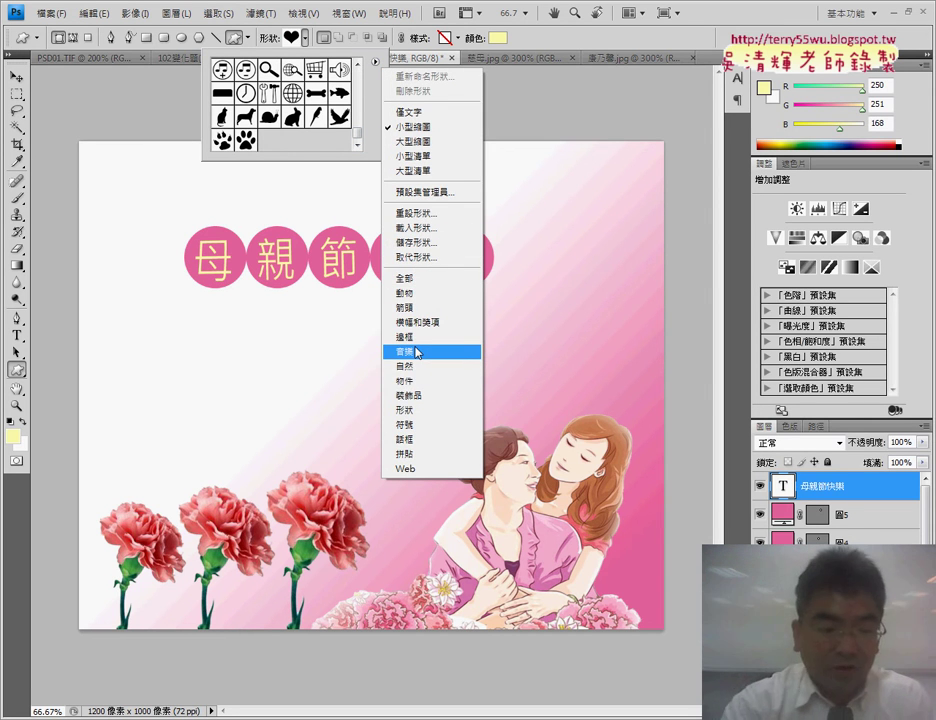